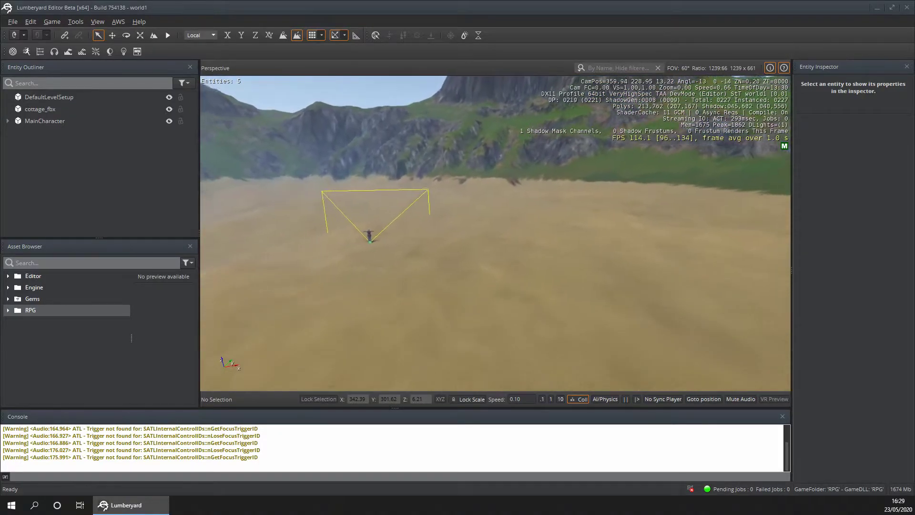
Examine the level's sandy terrain, the main character's surroundings and the mountains from several directions.
key(w)
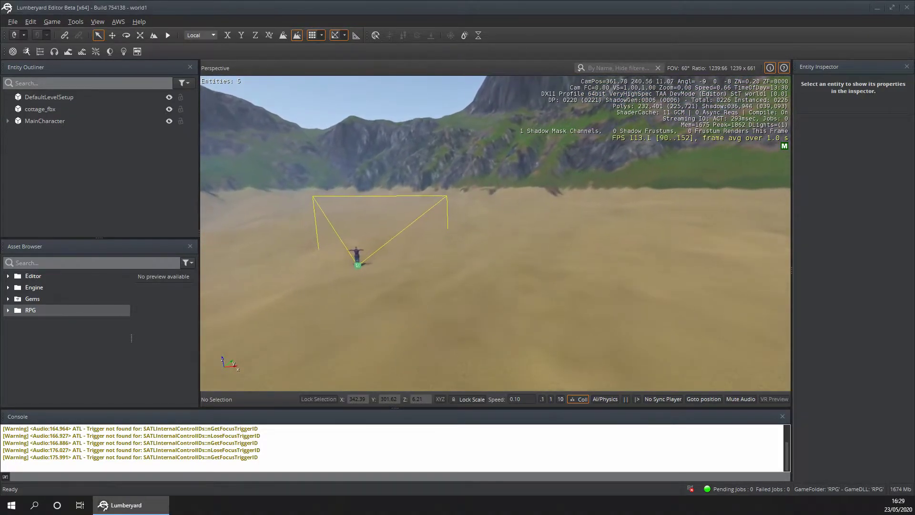
key(w)
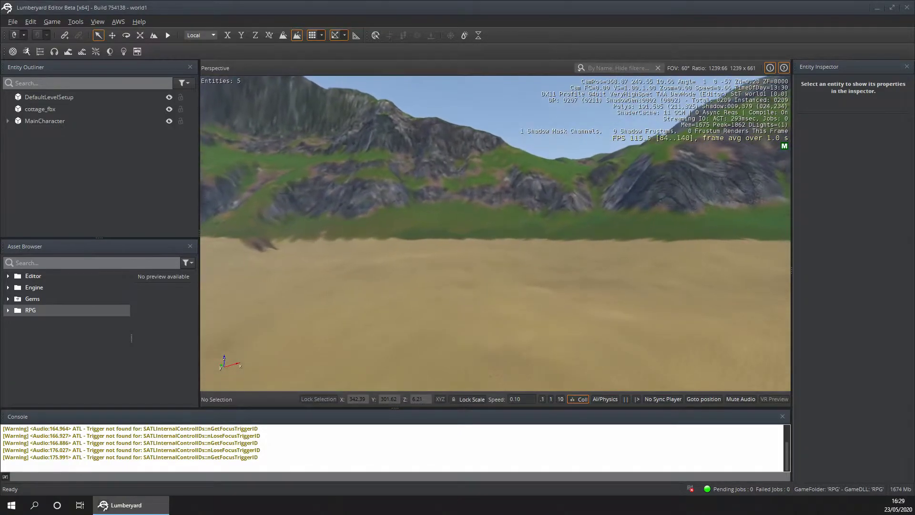
key(w)
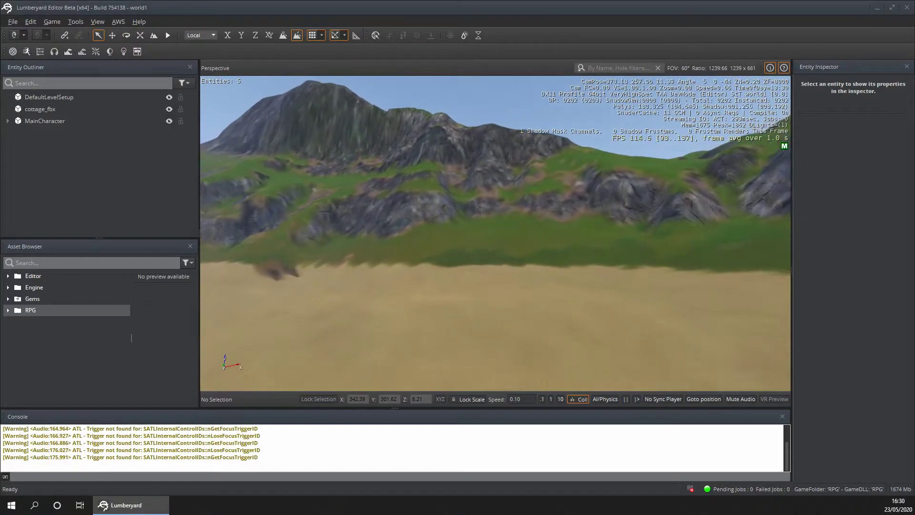
key(w)
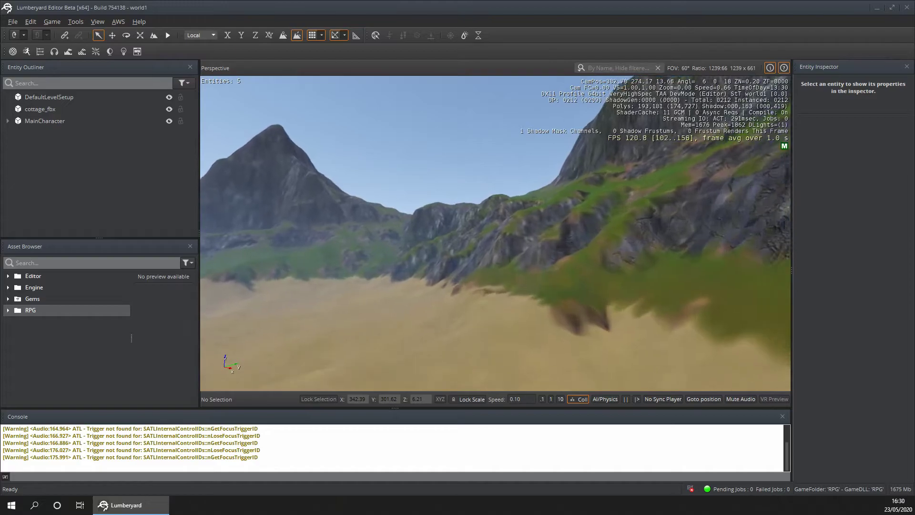
key(w)
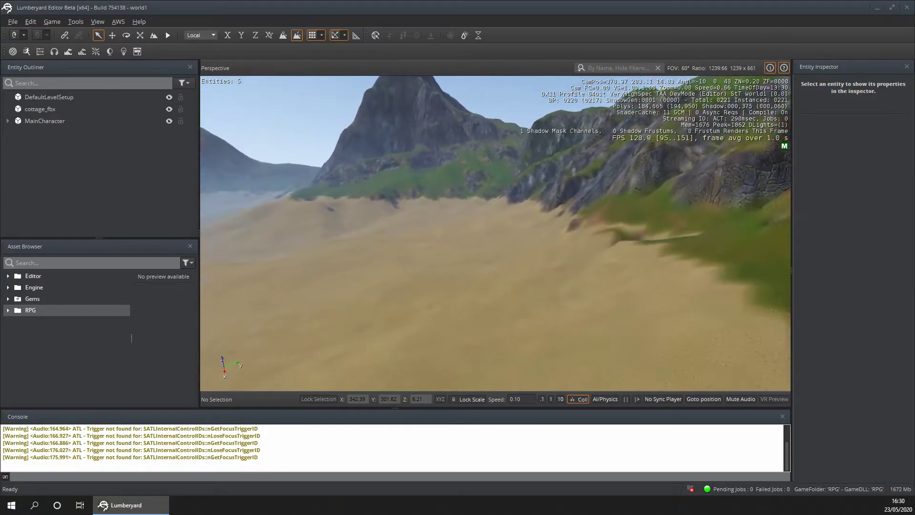
key(a)
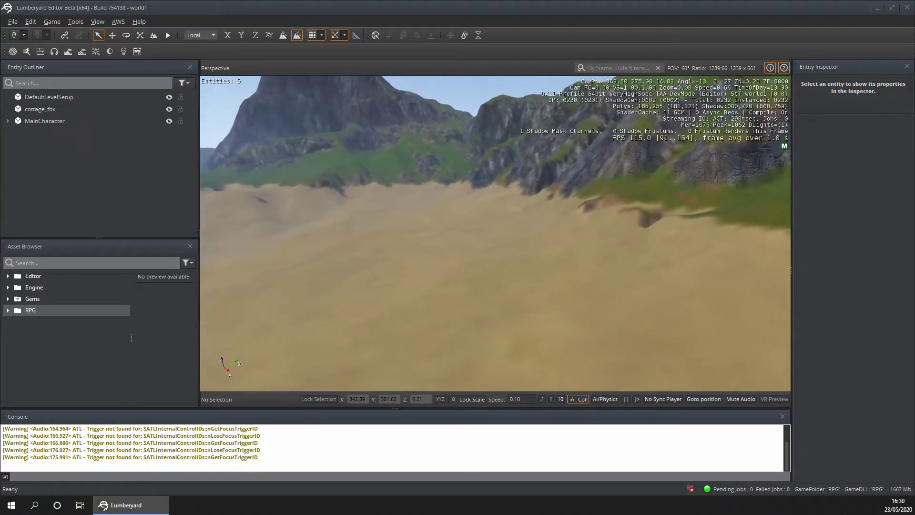
key(a)
key(s)
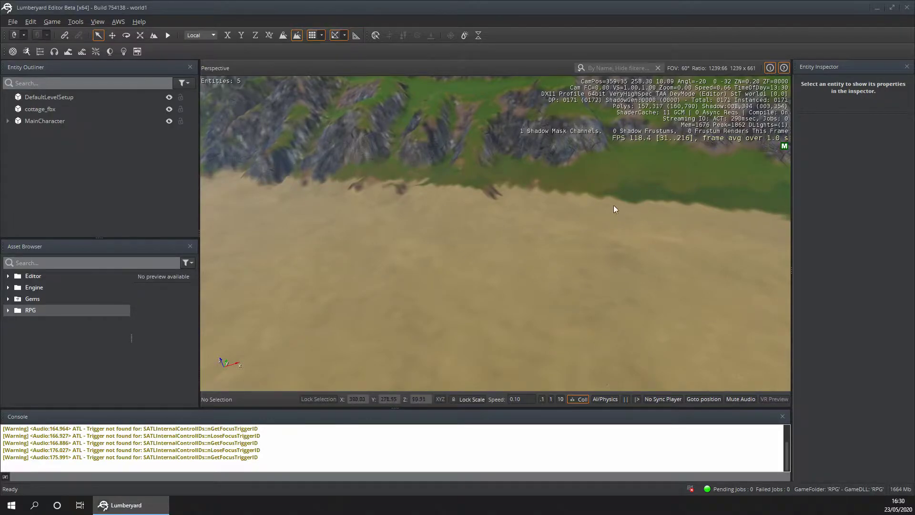
right_drag(496, 234, 431, 223)
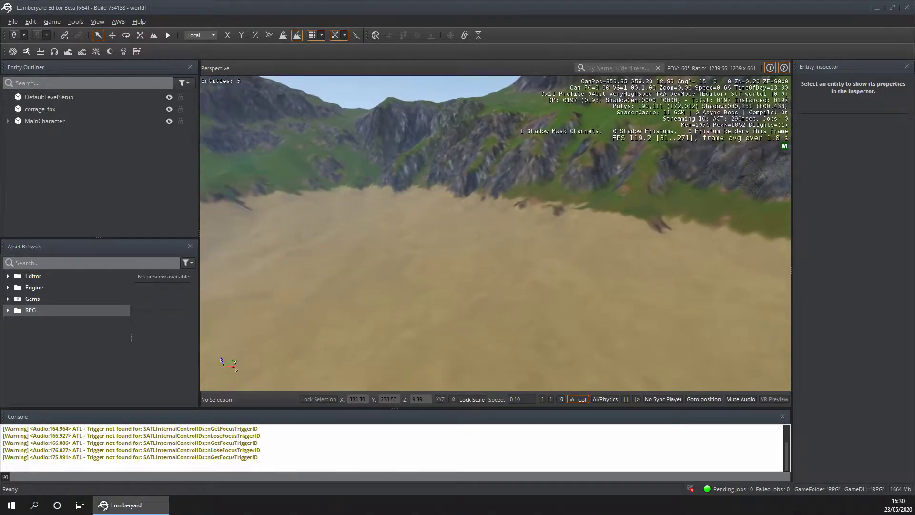
right_drag(579, 263, 568, 266)
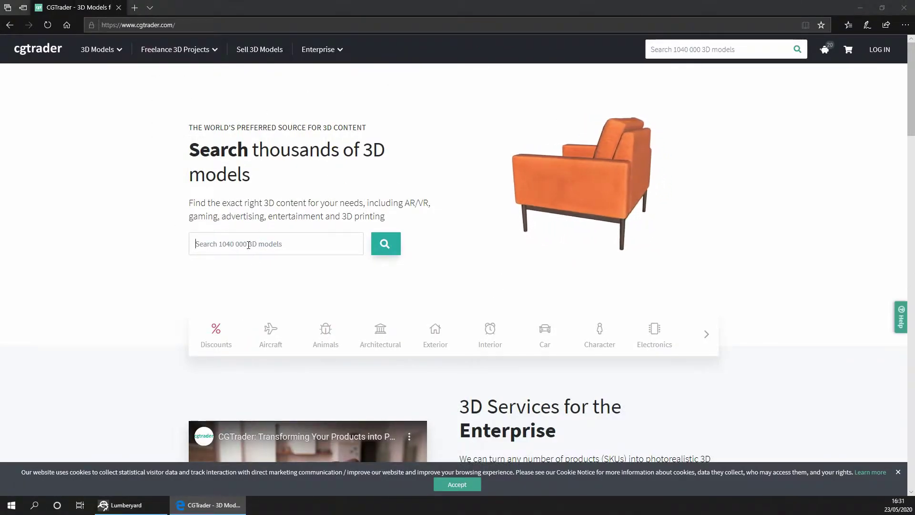
On the CGTrader website, search for "tree" models and limit the results to free ones.
click(248, 245)
text(tree)
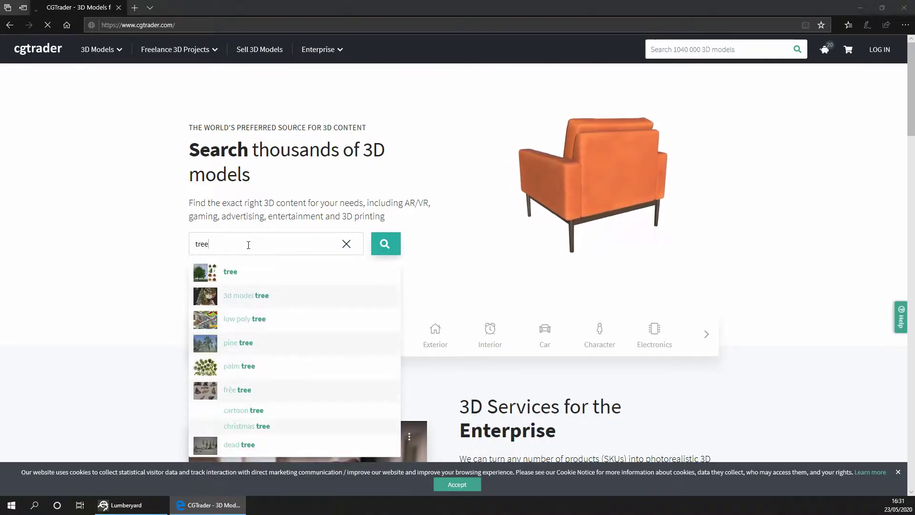
key(Return)
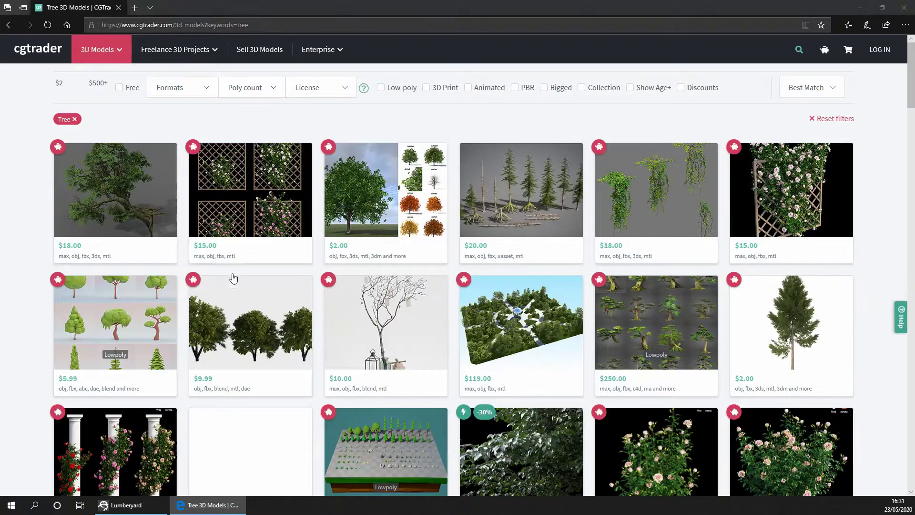
click(120, 88)
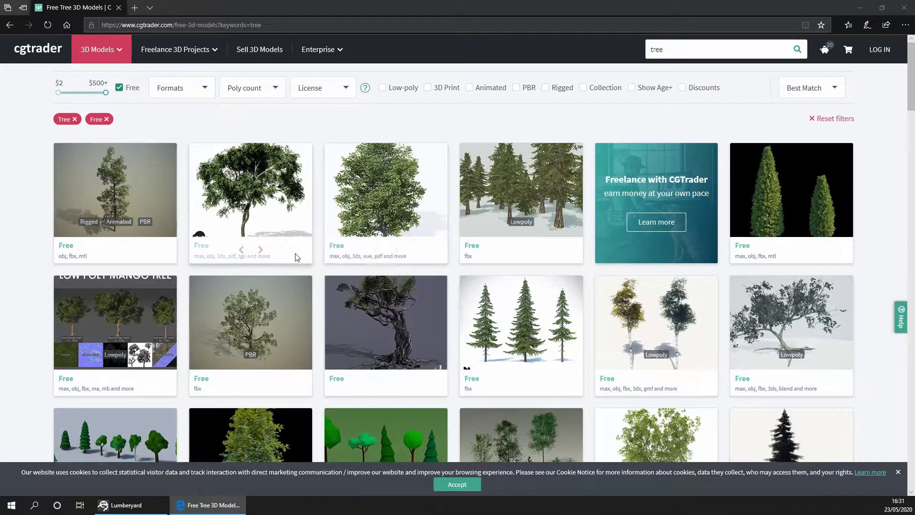
View the page of the free Broadleaf - Hero field model and close the browser.
scroll(287, 258, down, 2)
click(255, 253)
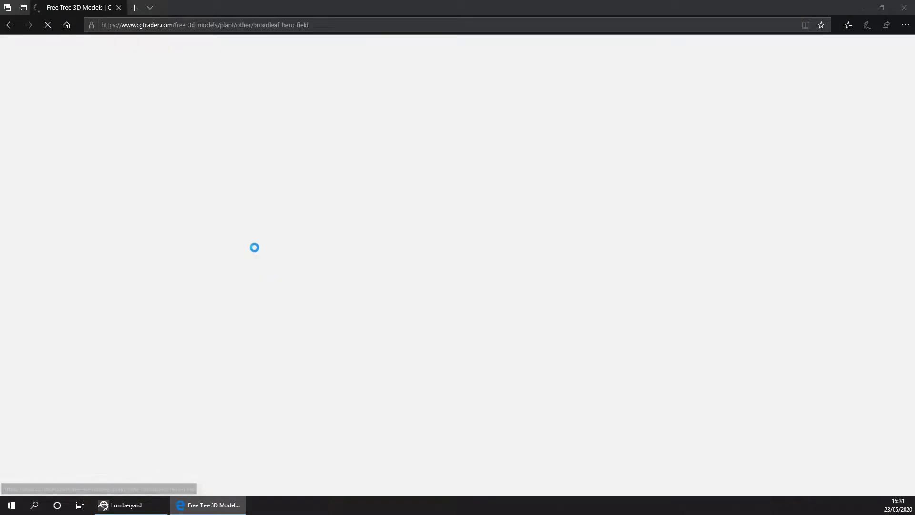
scroll(779, 251, down, 2)
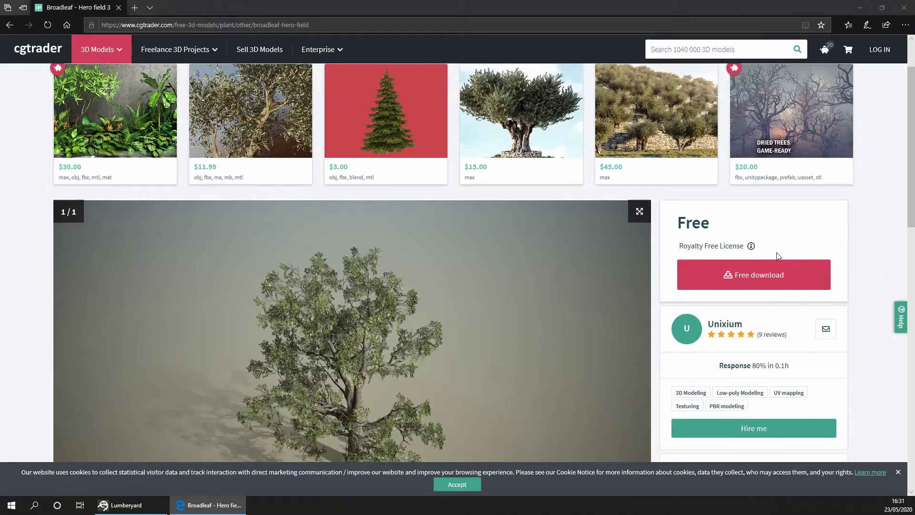
scroll(300, 194, up, 2)
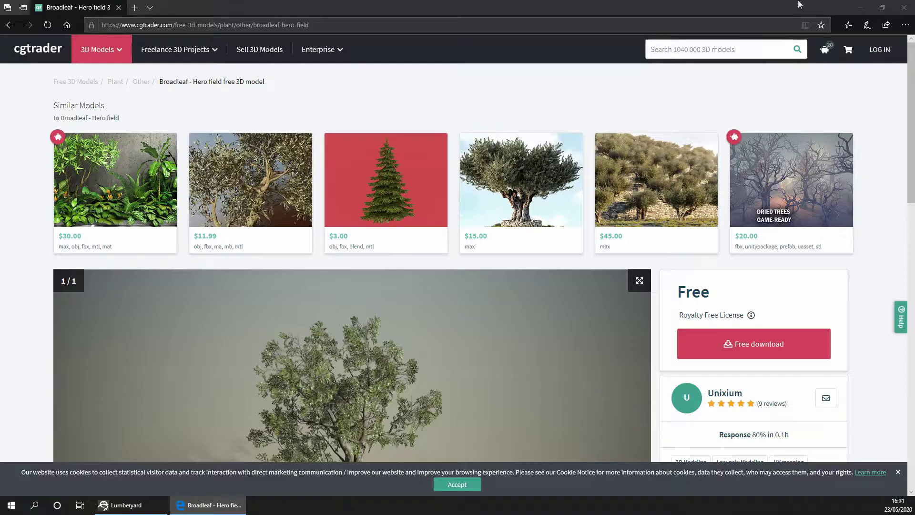
click(904, 8)
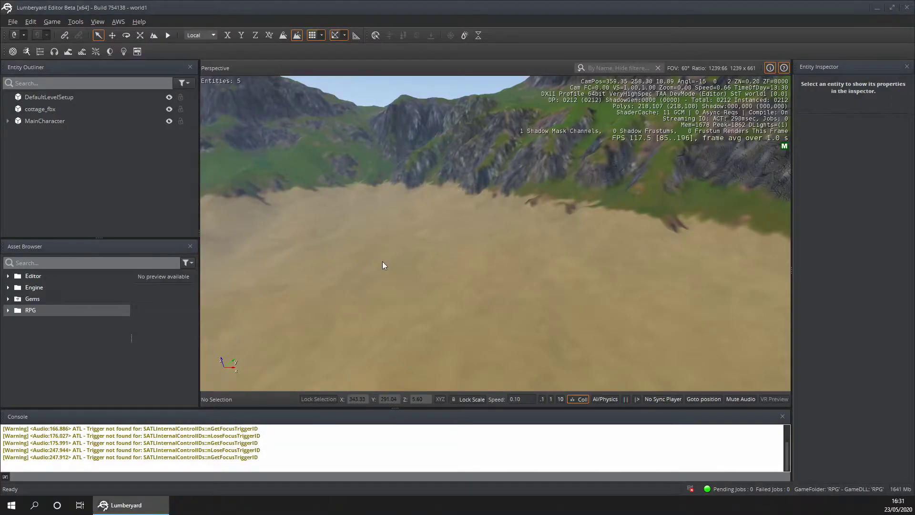
right_drag(542, 281, 767, 224)
key(w)
key(w)
right_drag(363, 196, 358, 192)
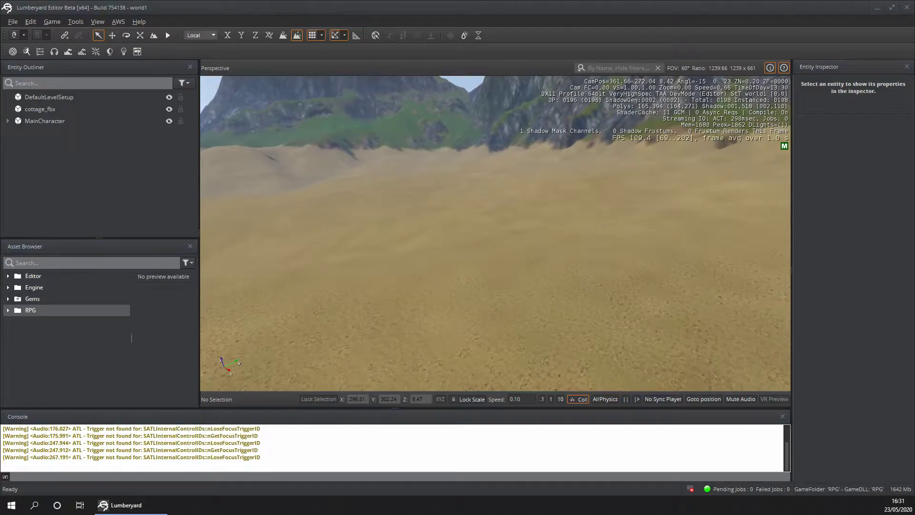
Open the recent Broadleaf hero model in SpeedTree Modeler and inspect the tree from near and far.
drag(0, 169, 379, 145)
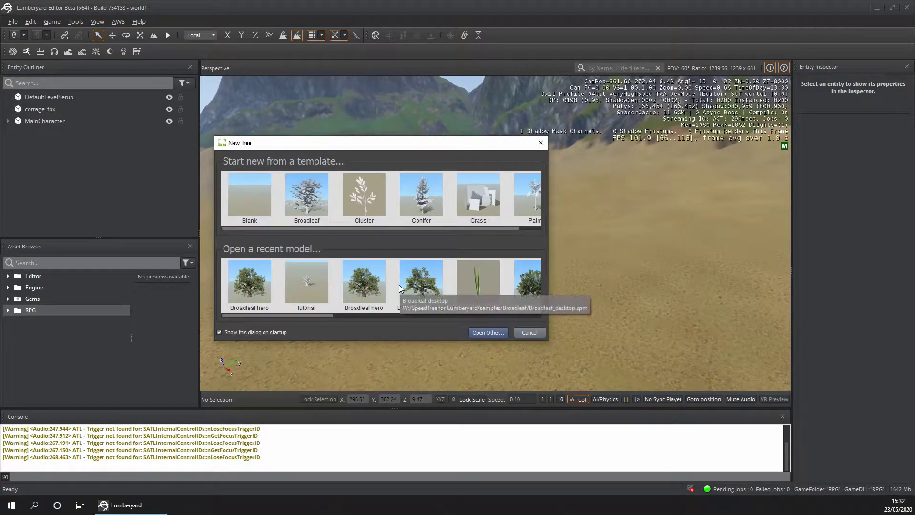
click(249, 291)
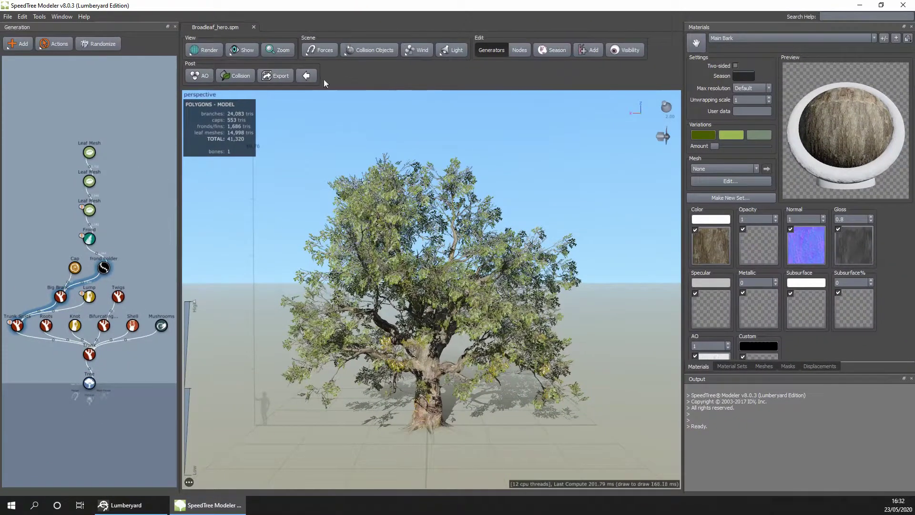
scroll(447, 347, up, 3)
scroll(447, 346, down, 4)
scroll(446, 345, up, 7)
scroll(446, 339, down, 4)
scroll(370, 400, down, 3)
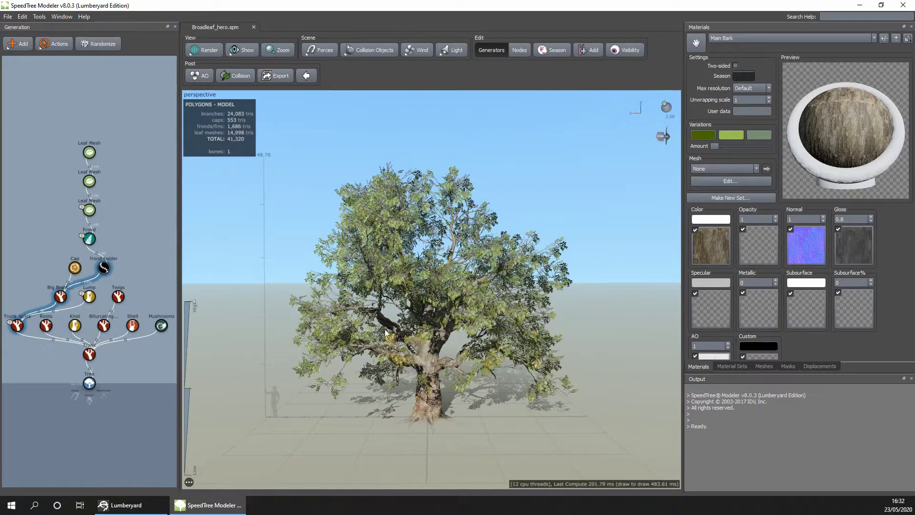
scroll(477, 190, up, 1)
scroll(477, 189, down, 1)
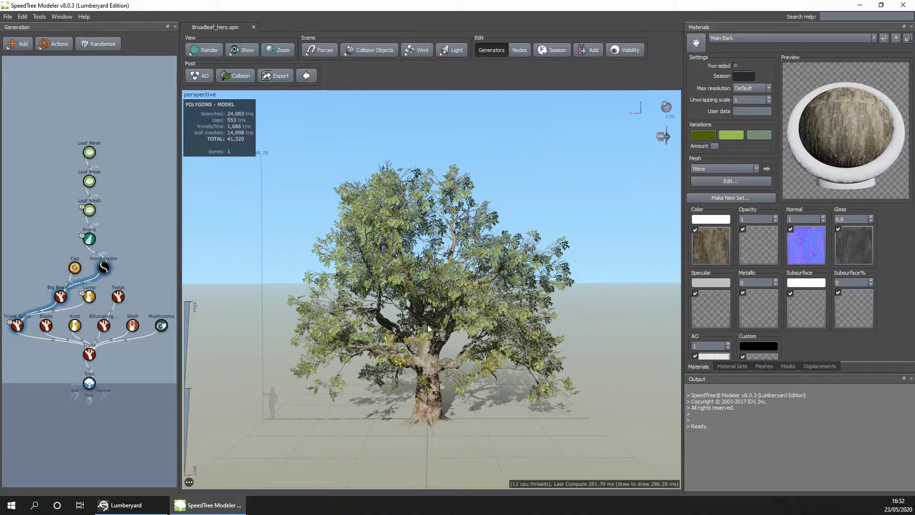
Export the tree as a Lumberyard mesh named Broadleaf_hero_2.cgf into the RPG project's Gem/Assets/Trees folder, keeping the offered export settings.
click(7, 17)
click(68, 134)
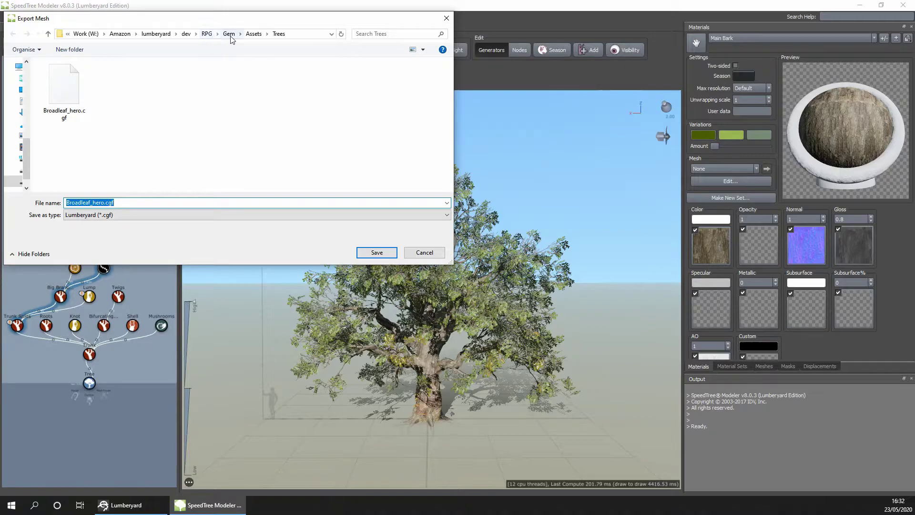
click(90, 204)
text(_2)
click(376, 252)
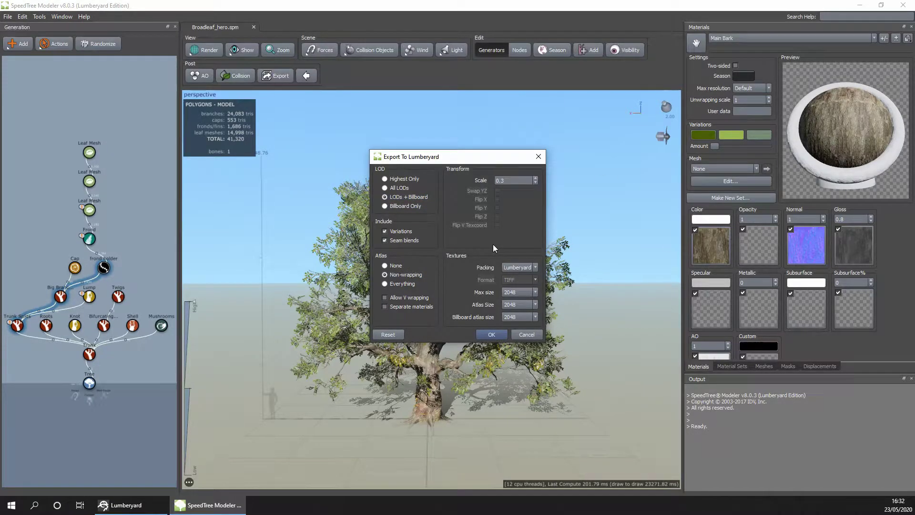
click(492, 334)
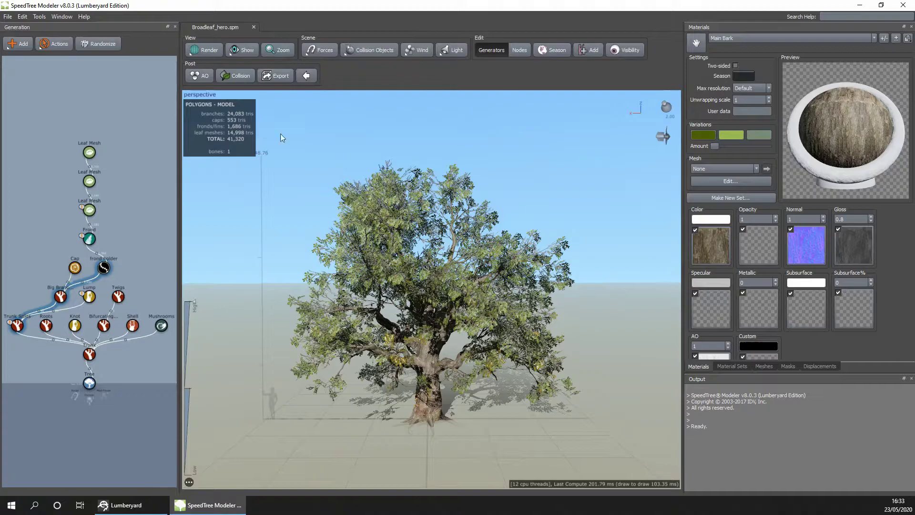
Close SpeedTree Modeler, review the exported mesh, material and texture files in the Trees folder, and close the folder window.
click(905, 6)
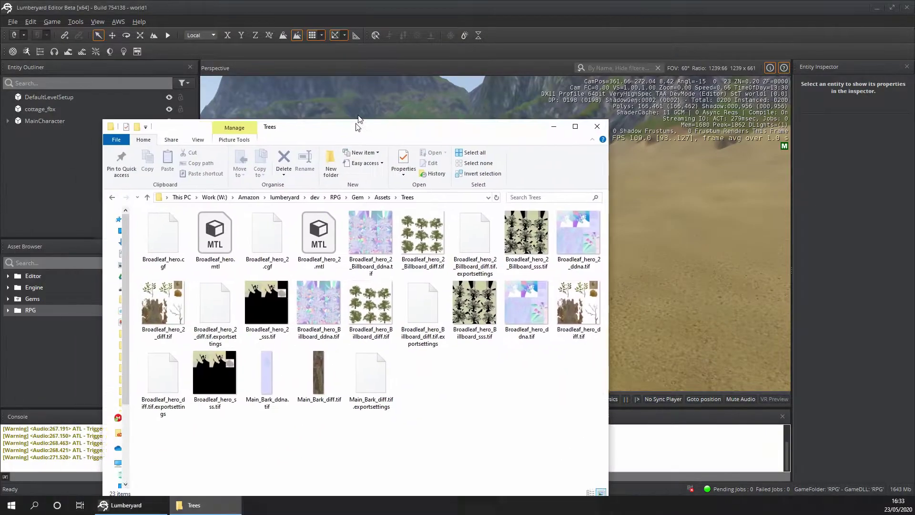
drag(357, 122, 372, 3)
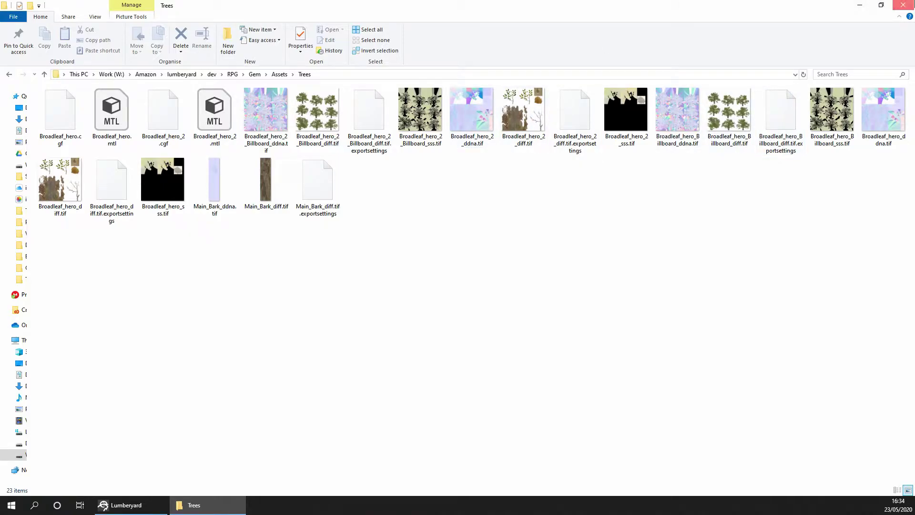
key(alt+F4)
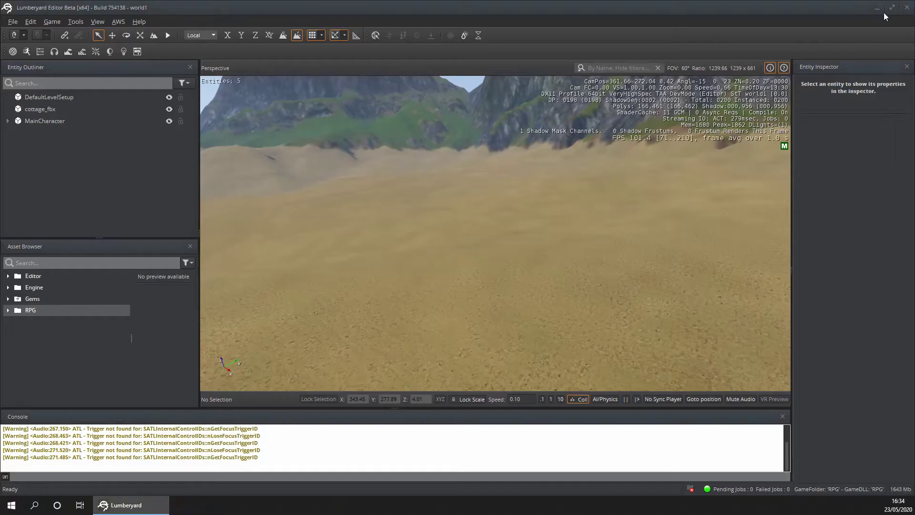
Place Broadleaf_hero_2.cgf from the RPG project's Gem/Assets/Trees folder on the sandy ground of the Lumberyard level.
click(8, 310)
scroll(42, 320, down, 1)
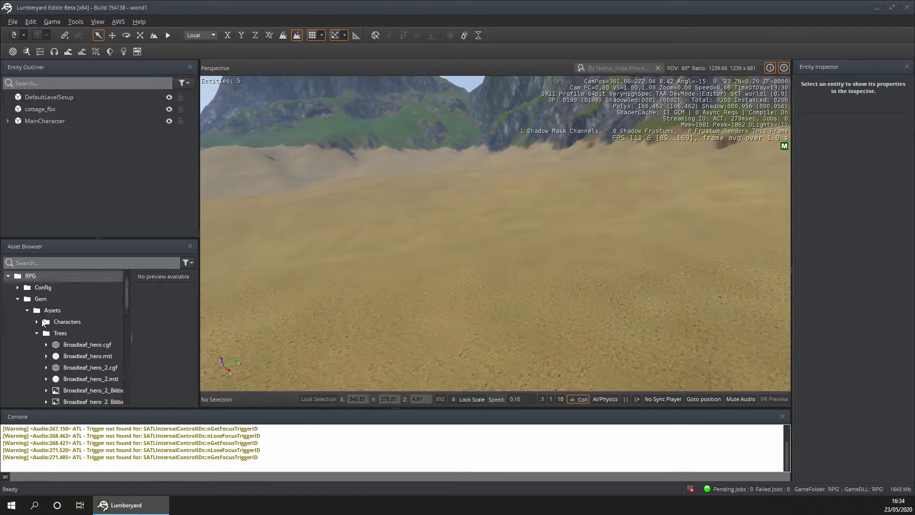
scroll(65, 331, down, 1)
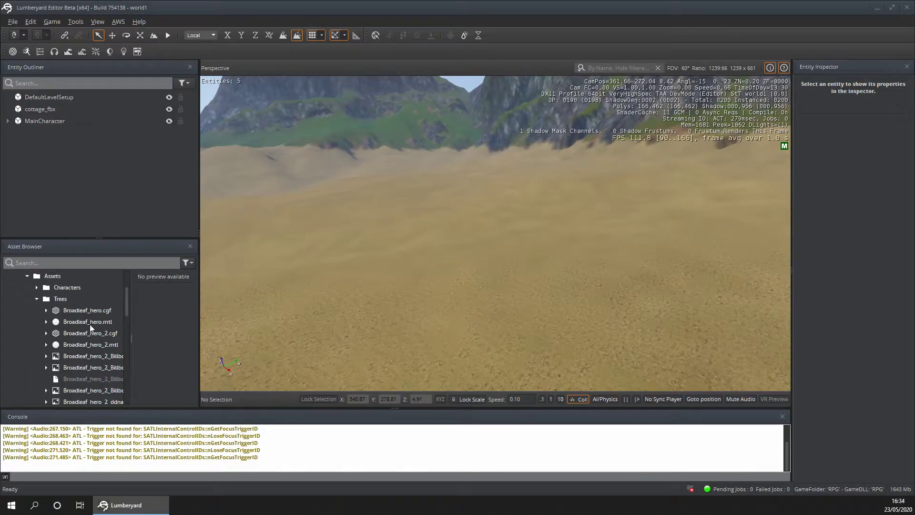
click(76, 333)
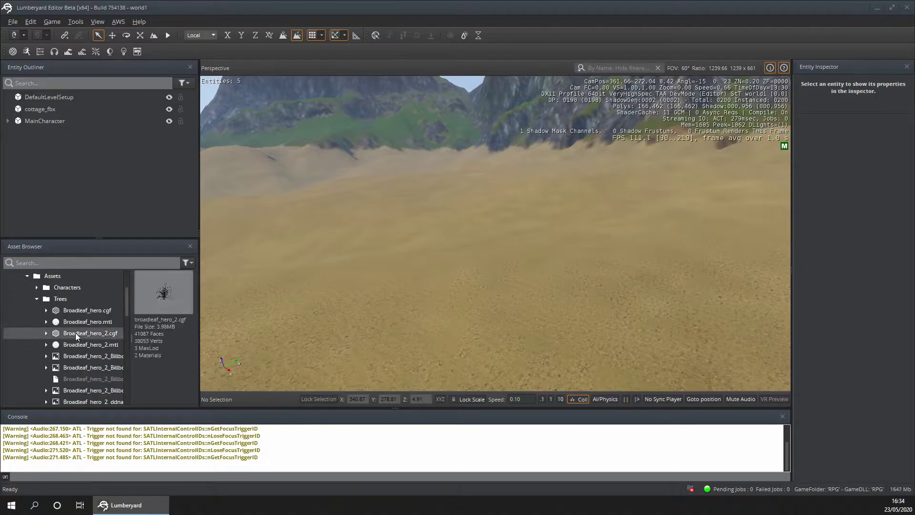
drag(71, 333, 439, 257)
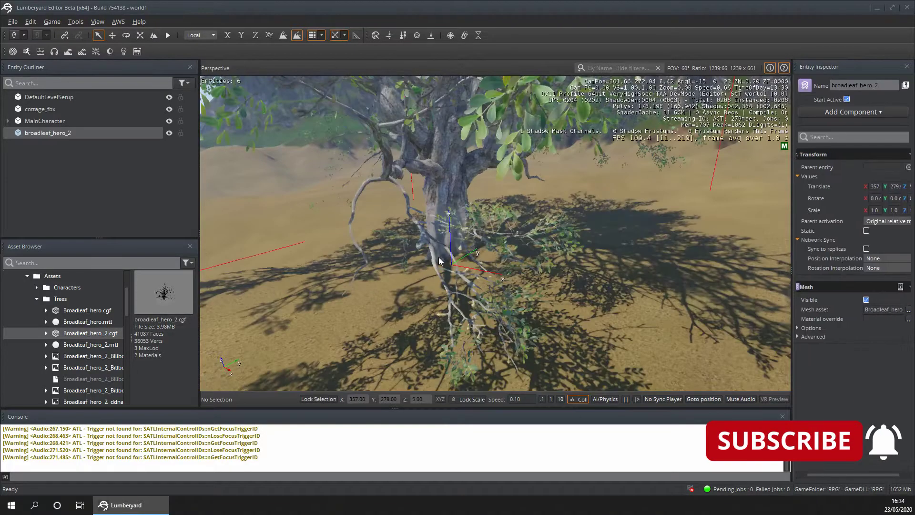
Examine the placed broadleaf tree in the level from different distances and sides.
scroll(438, 256, down, 5)
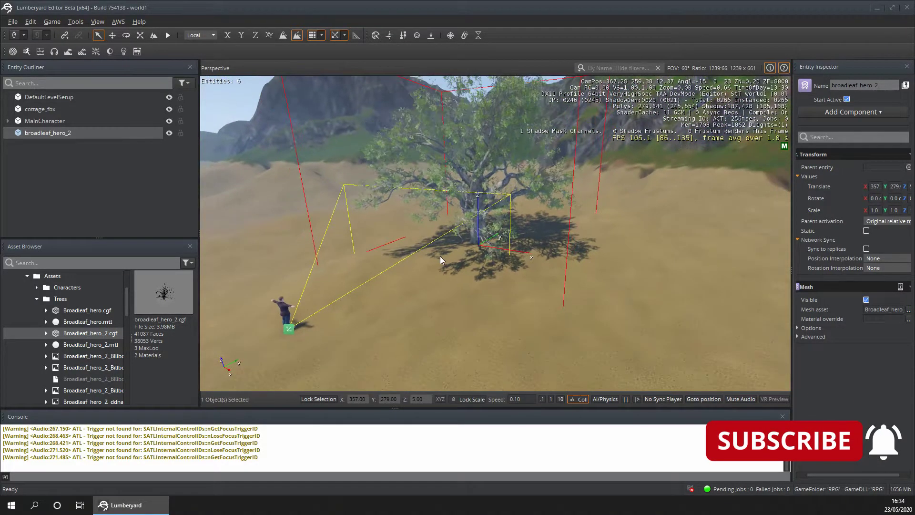
key(w)
right_drag(563, 240, 646, 235)
key(a)
key(a)
key(s)
key(d)
key(w)
key(a)
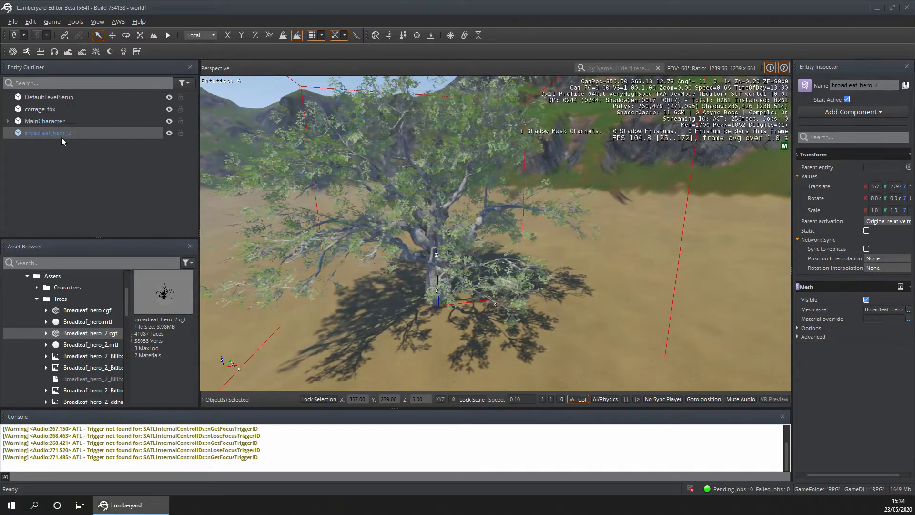
Delete the broadleaf_hero_2 entity from the level.
double_click(57, 131)
key(BackSpace)
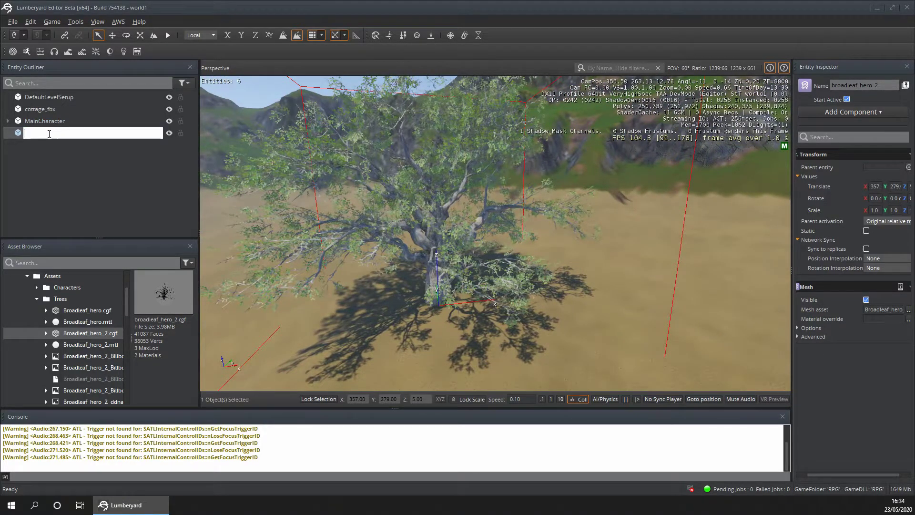
right_click(14, 134)
click(45, 193)
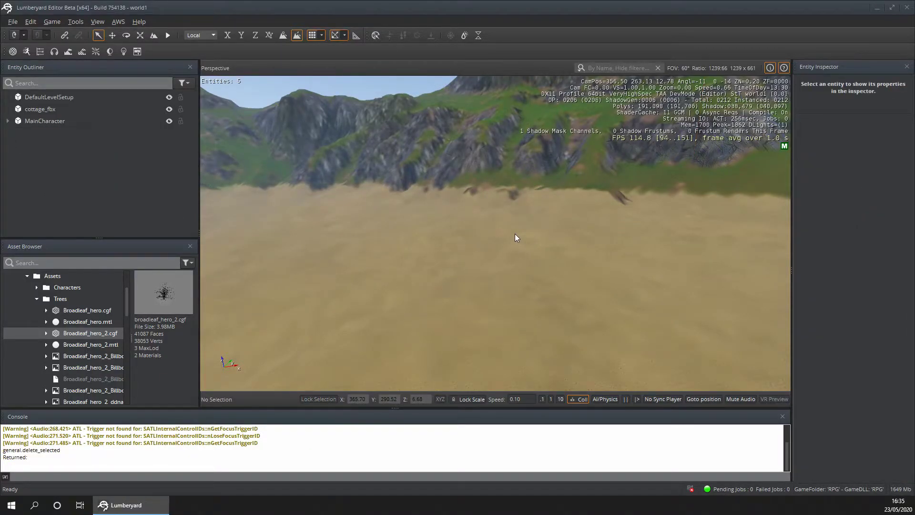
Open the vegetation settings of the Terrain Tool.
click(79, 22)
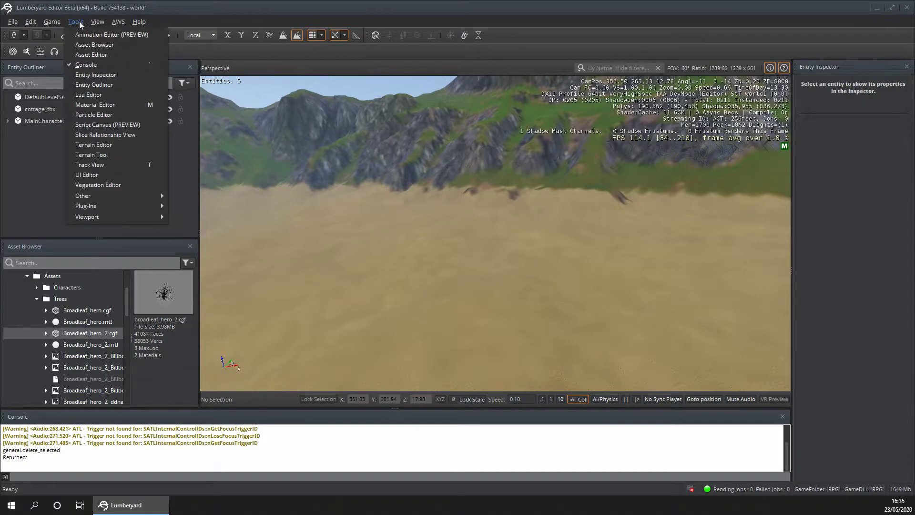
click(80, 160)
drag(0, 86, 462, 88)
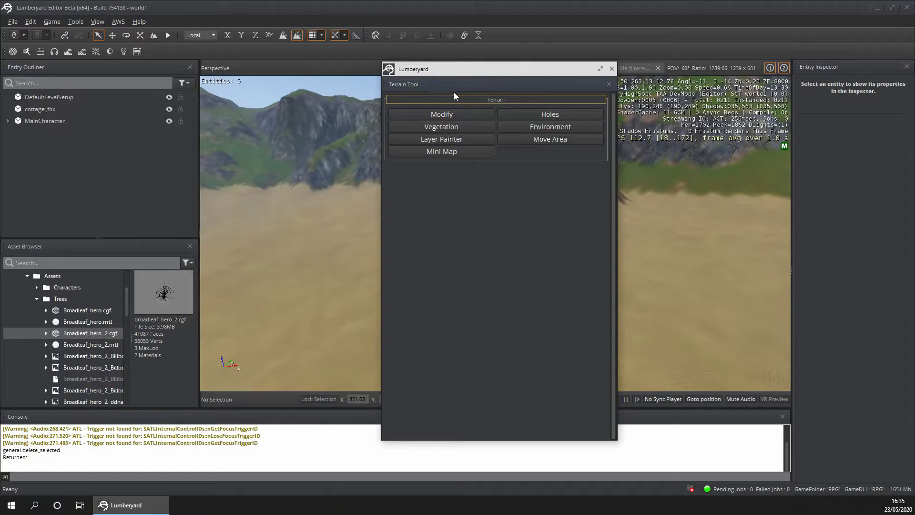
click(457, 126)
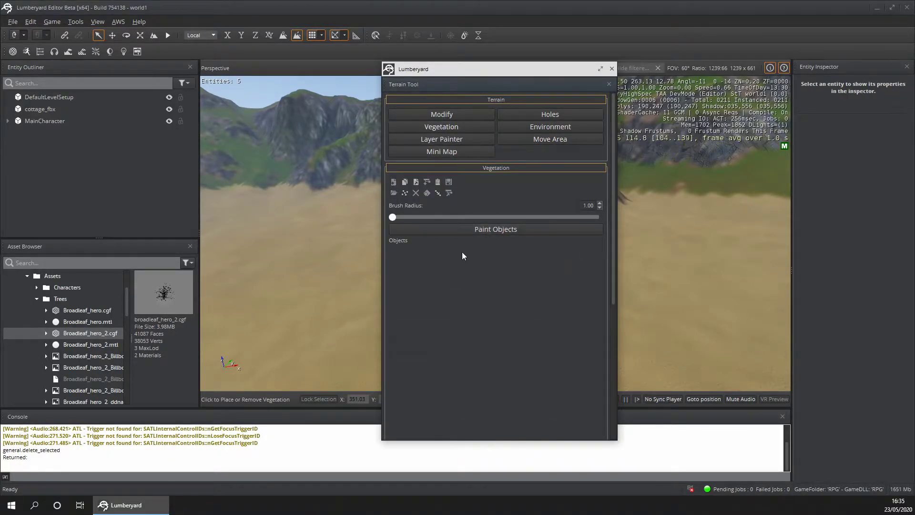
Add Broadleaf_hero_2.cgf from the RPG project's Gem/Assets/Trees folder as a new vegetation object.
click(394, 182)
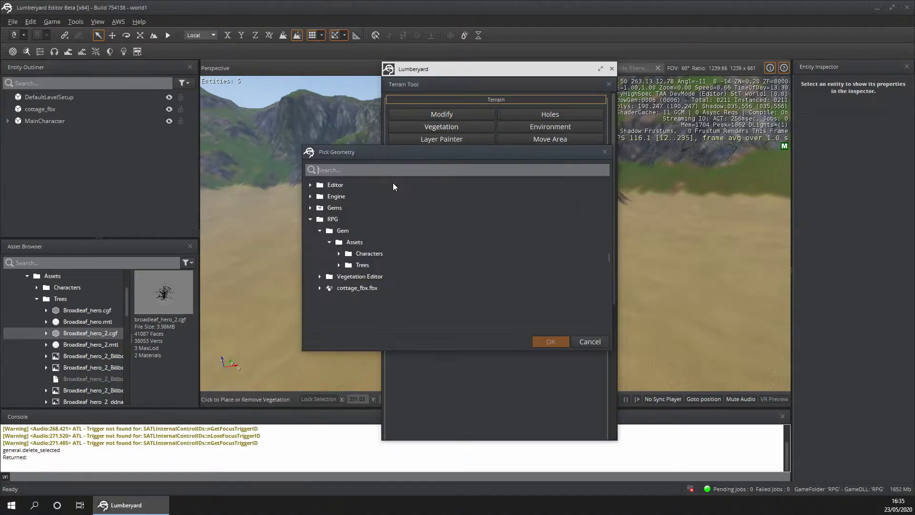
drag(387, 153, 217, 253)
drag(345, 249, 441, 165)
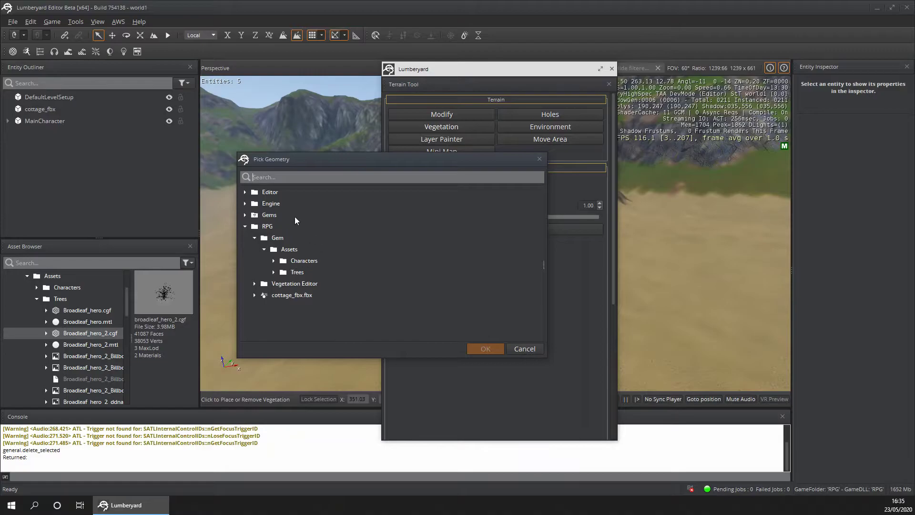
click(273, 272)
click(334, 296)
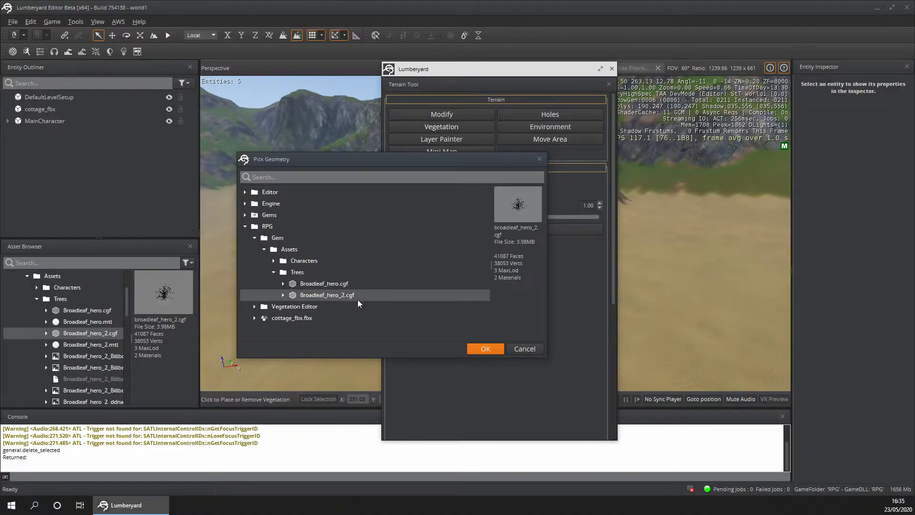
click(483, 348)
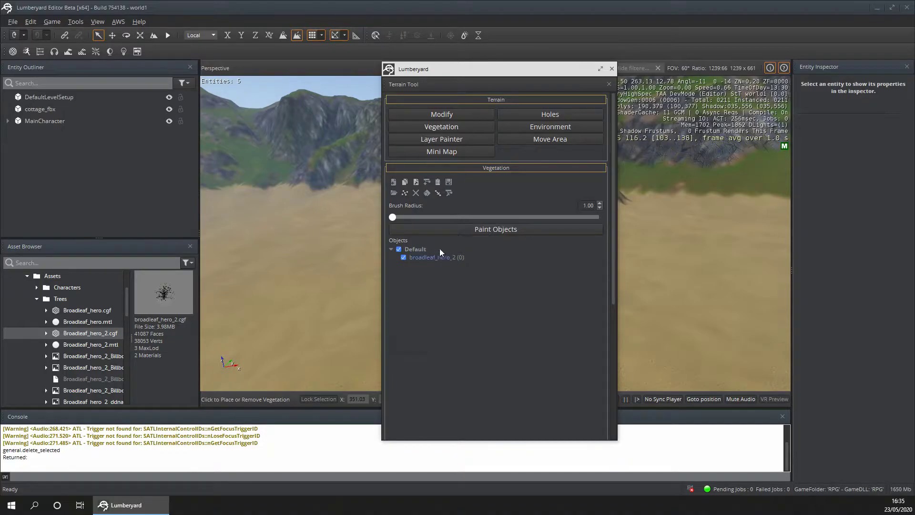
Select the broadleaf_hero_2 vegetation object and review its placement, terrain layer and rendering settings.
mouse_move(446, 63)
mouse_down()
mouse_move(628, 63)
mouse_move(629, 51)
mouse_up()
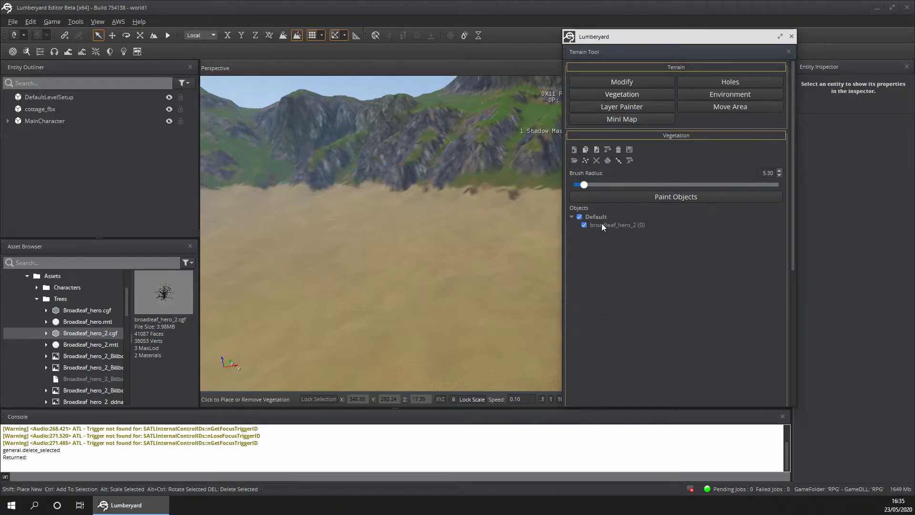
click(617, 225)
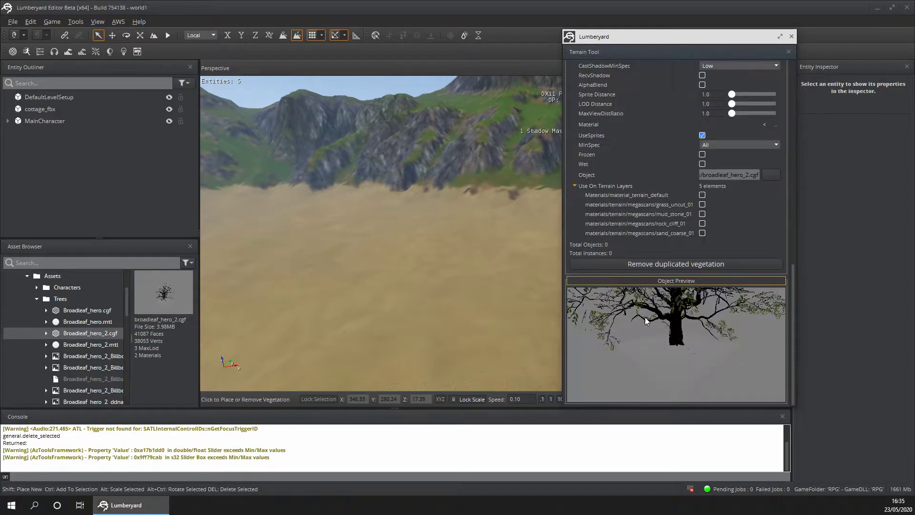
scroll(657, 204, up, 10)
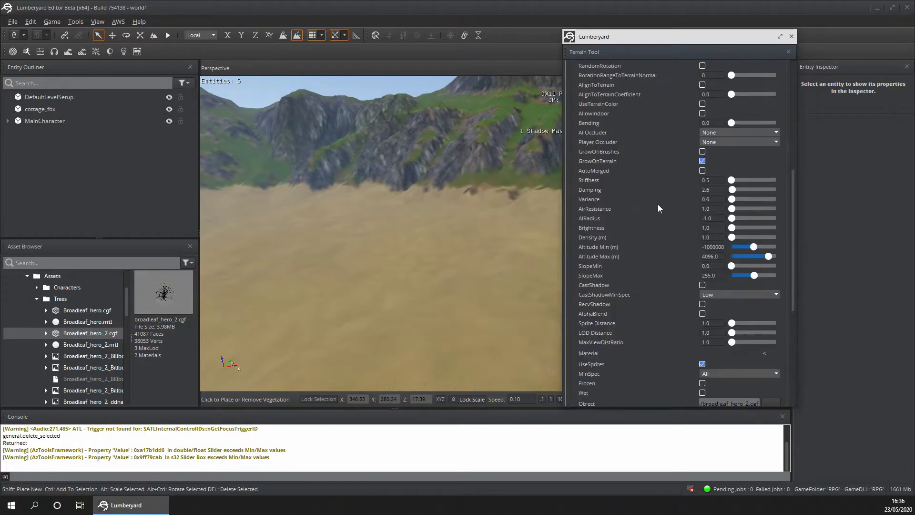
scroll(641, 196, up, 3)
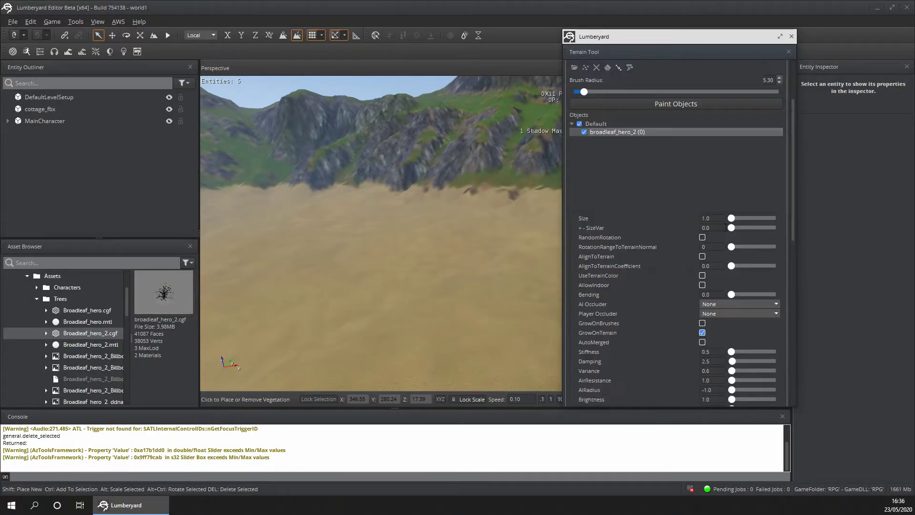
scroll(622, 278, down, 7)
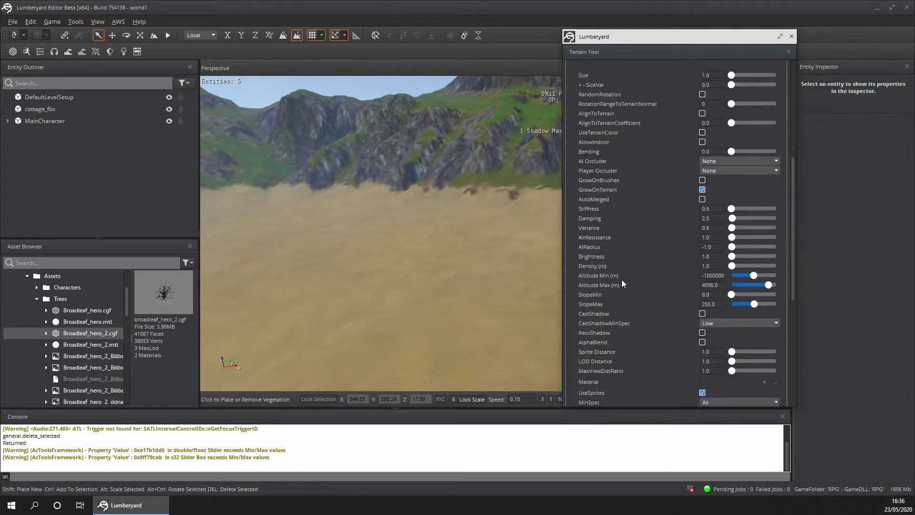
scroll(620, 282, down, 3)
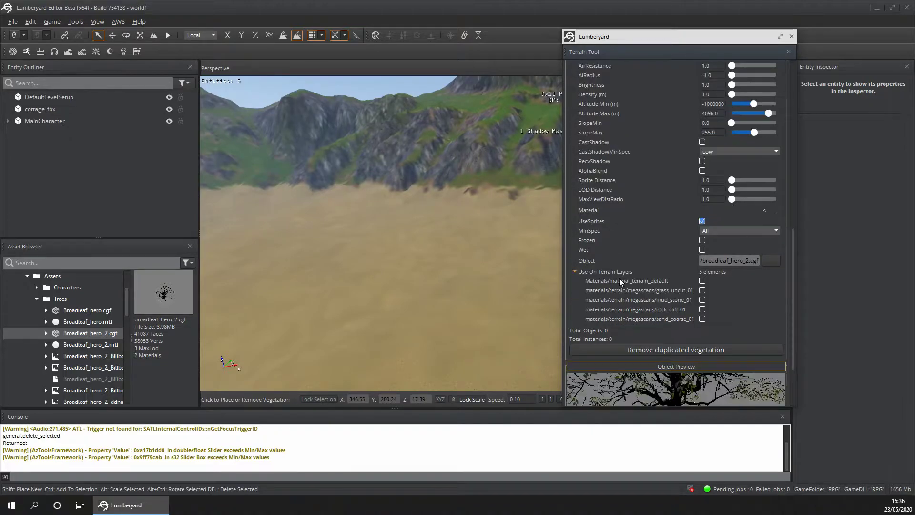
scroll(611, 251, up, 3)
scroll(611, 250, up, 4)
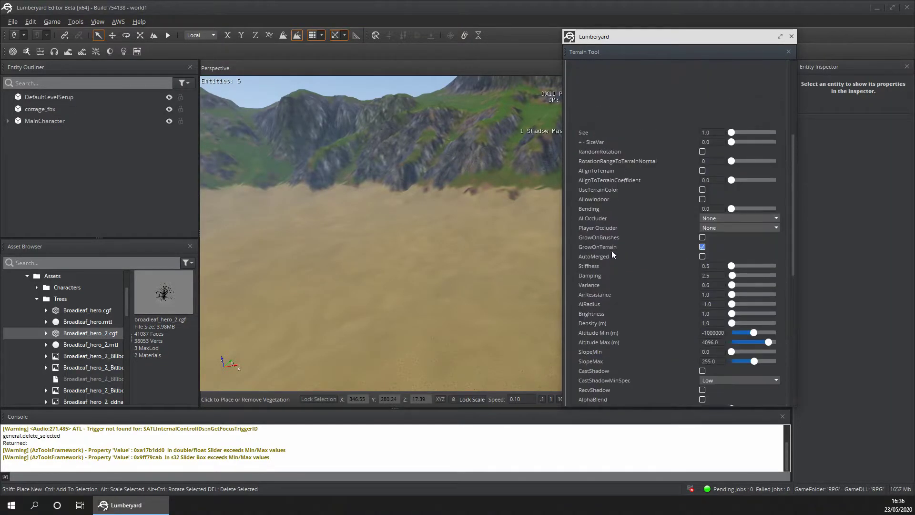
Enable AlignToTerrain, RandomRotation and GrowOnBrushes for the broadleaf_hero_2 vegetation object.
click(702, 171)
scroll(327, 338, up, 5)
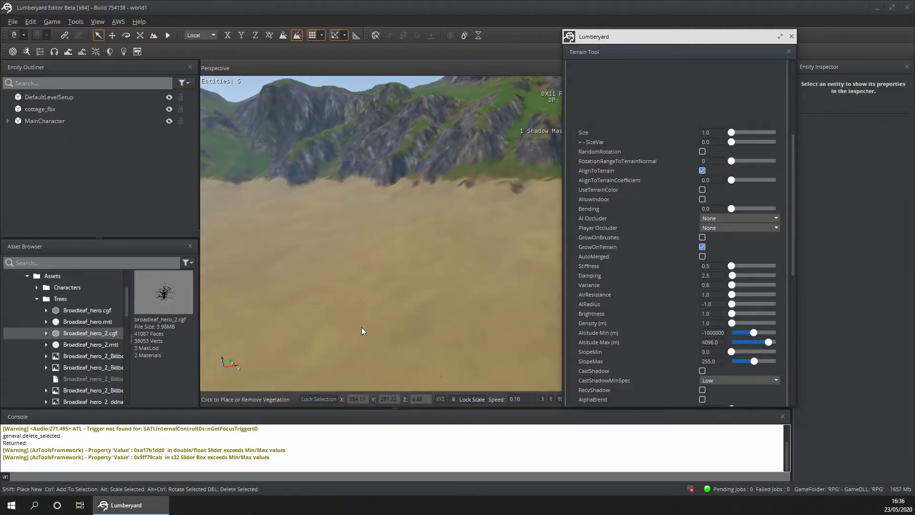
scroll(404, 278, up, 2)
scroll(427, 216, down, 4)
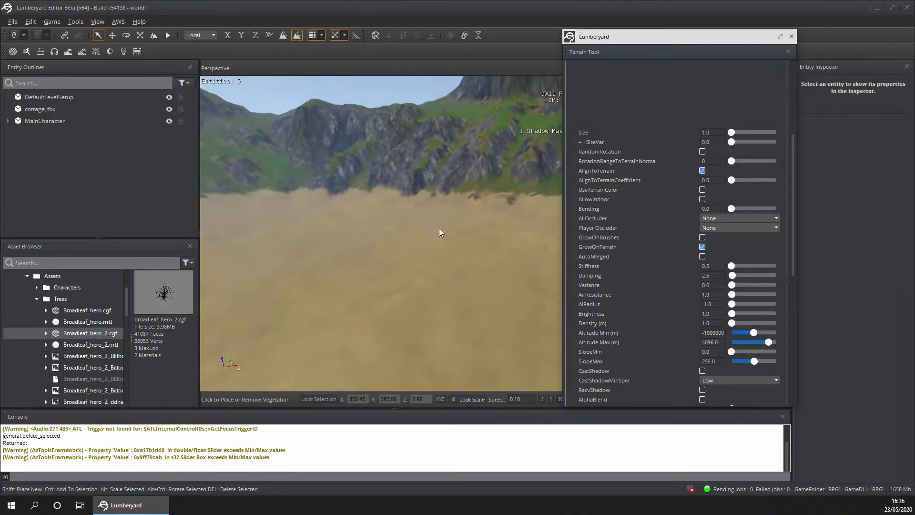
scroll(450, 230, down, 2)
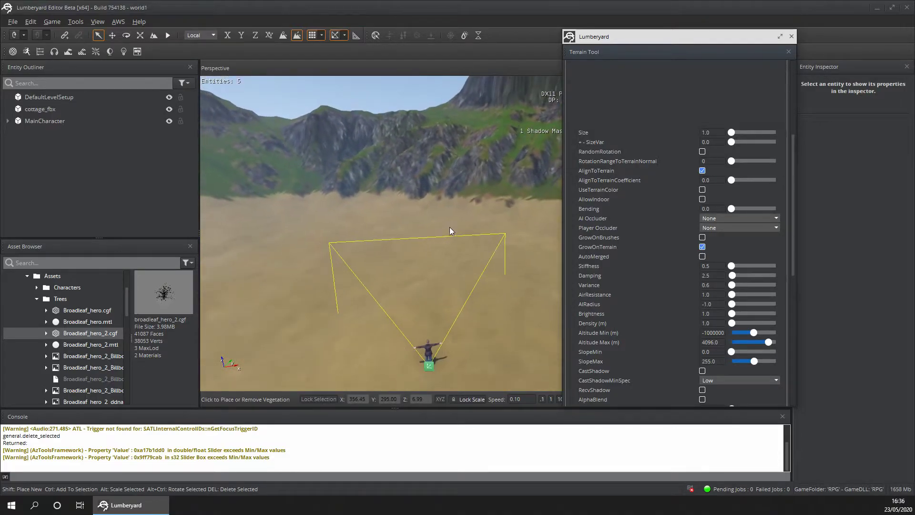
click(702, 152)
click(702, 238)
scroll(645, 315, down, 2)
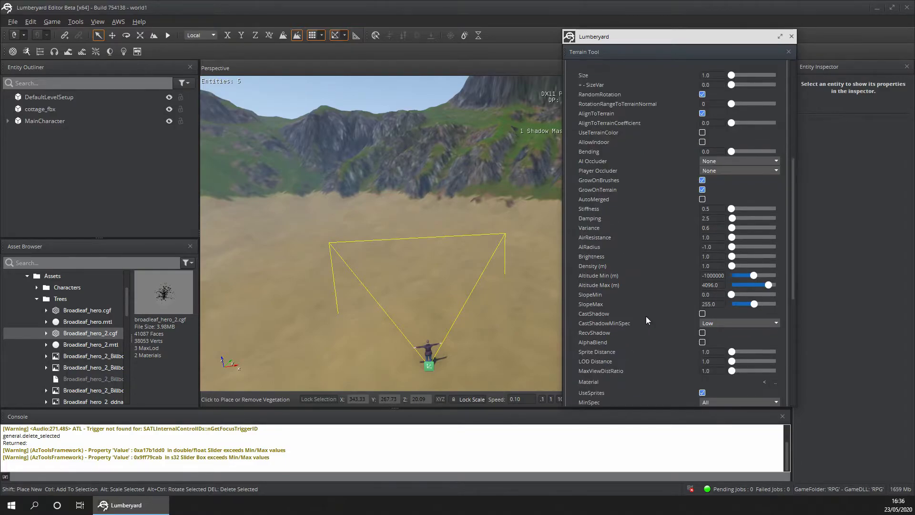
Activate painting of vegetation objects and set the brush radius to 19.52.
scroll(638, 216, up, 7)
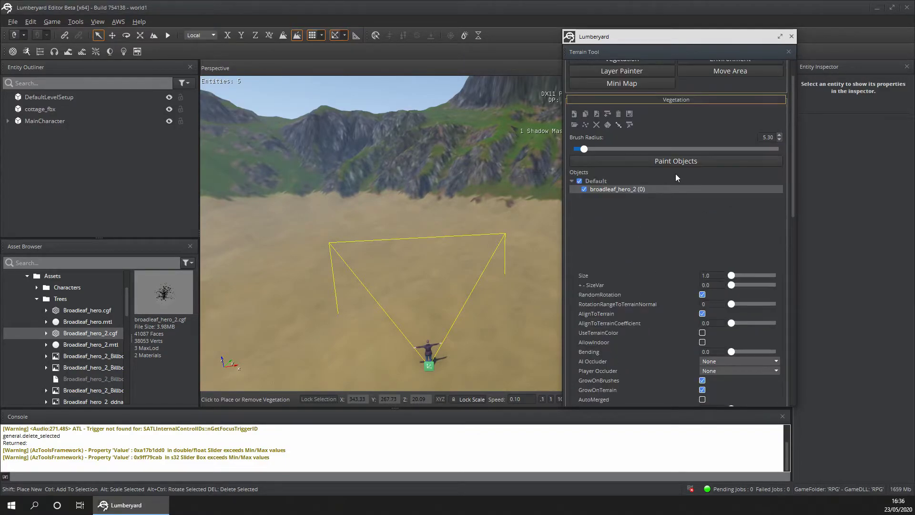
click(677, 161)
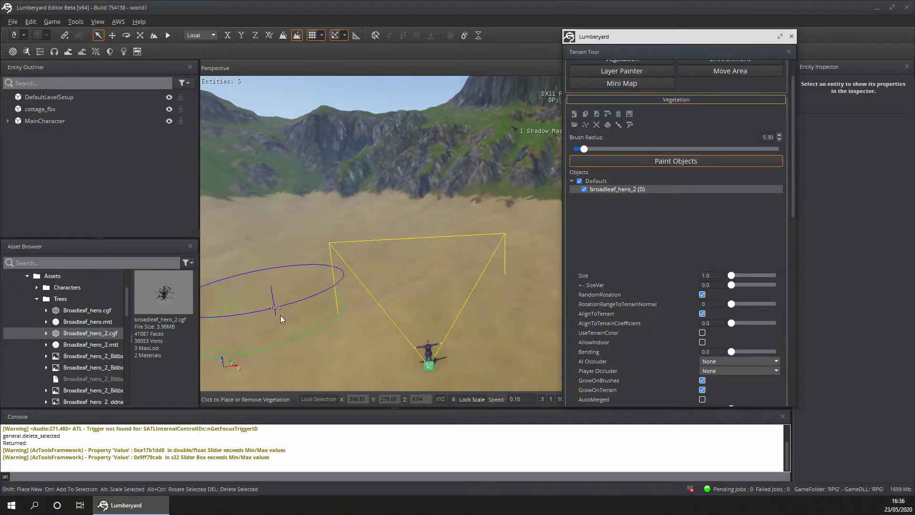
drag(584, 149, 577, 149)
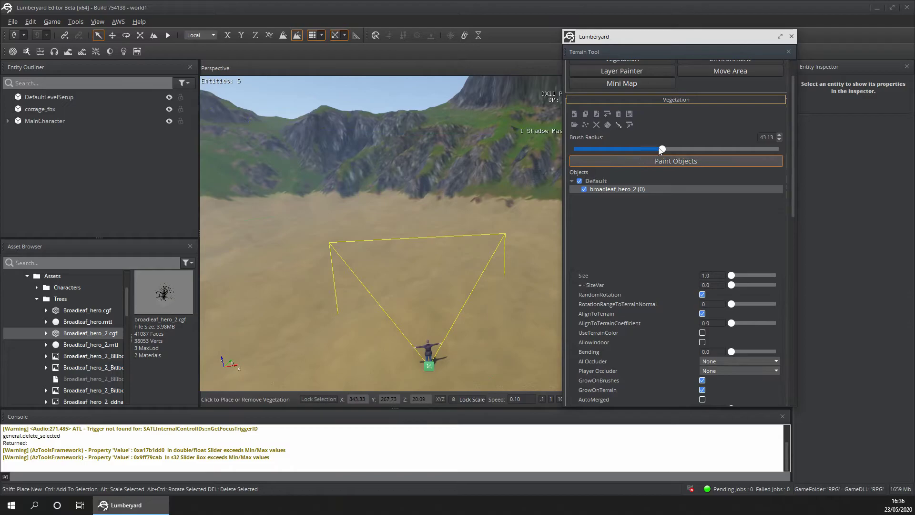
drag(662, 150, 613, 149)
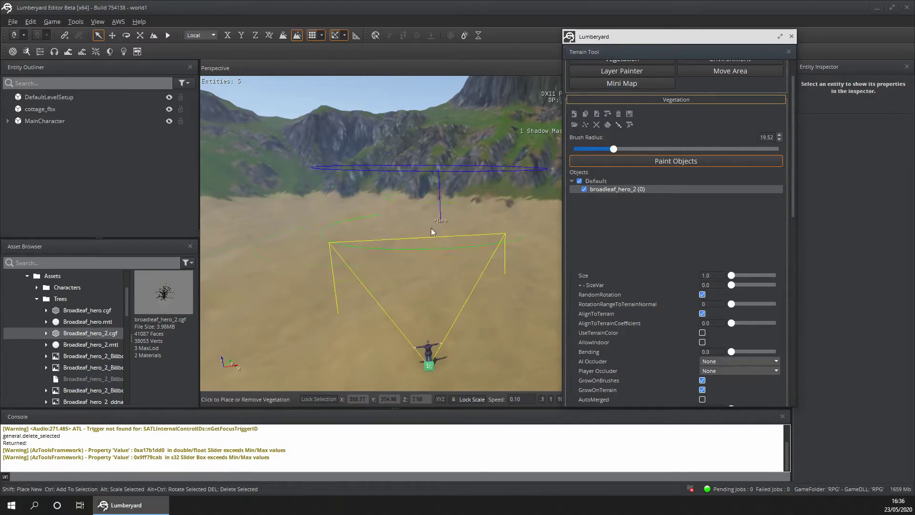
Paint groups of broadleaf trees across the sandy area and the surrounding slopes.
click(344, 240)
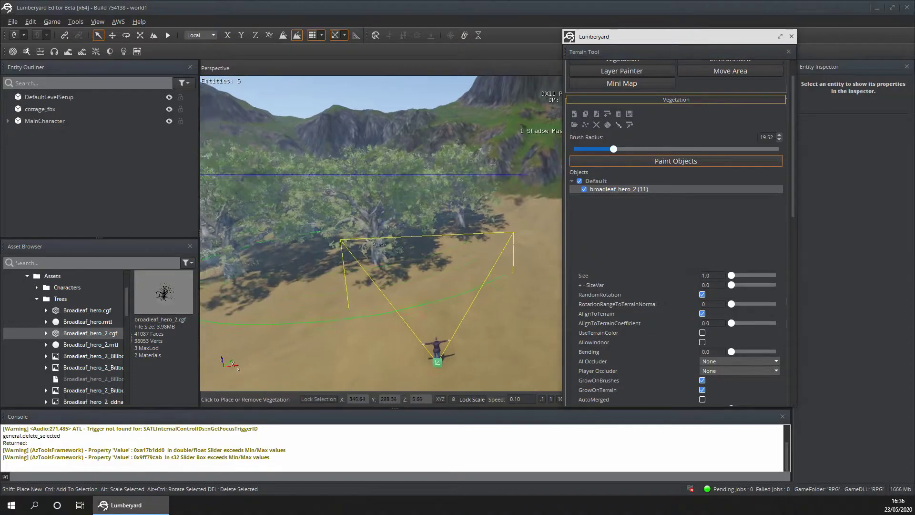
key(s)
mouse_move(376, 245)
right_down()
mouse_move(391, 247)
mouse_move(365, 254)
mouse_move(385, 249)
right_up()
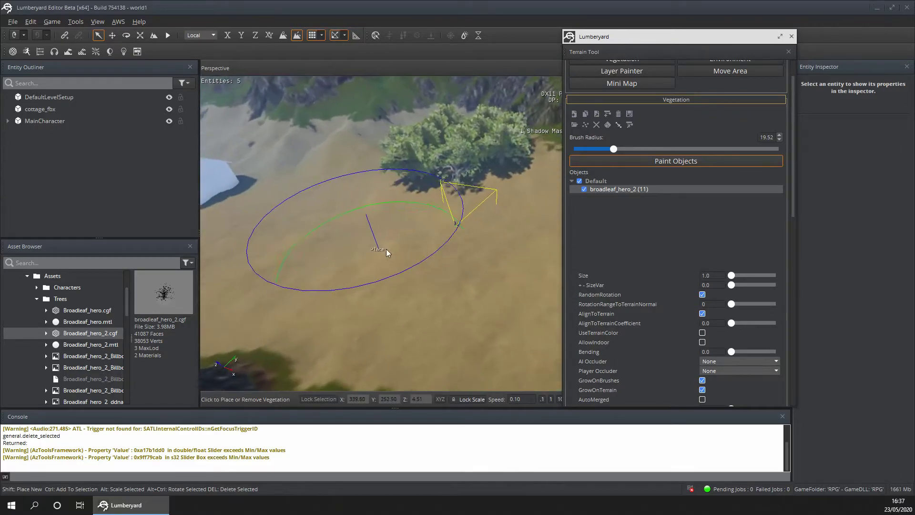
mouse_move(357, 227)
mouse_down()
mouse_move(379, 286)
mouse_move(488, 245)
mouse_move(481, 227)
mouse_up()
mouse_move(481, 227)
right_down()
mouse_move(419, 229)
mouse_move(494, 232)
right_up()
mouse_move(493, 232)
mouse_down()
mouse_move(382, 156)
mouse_move(315, 131)
mouse_move(278, 146)
mouse_move(286, 179)
mouse_up()
right_drag(304, 222, 306, 223)
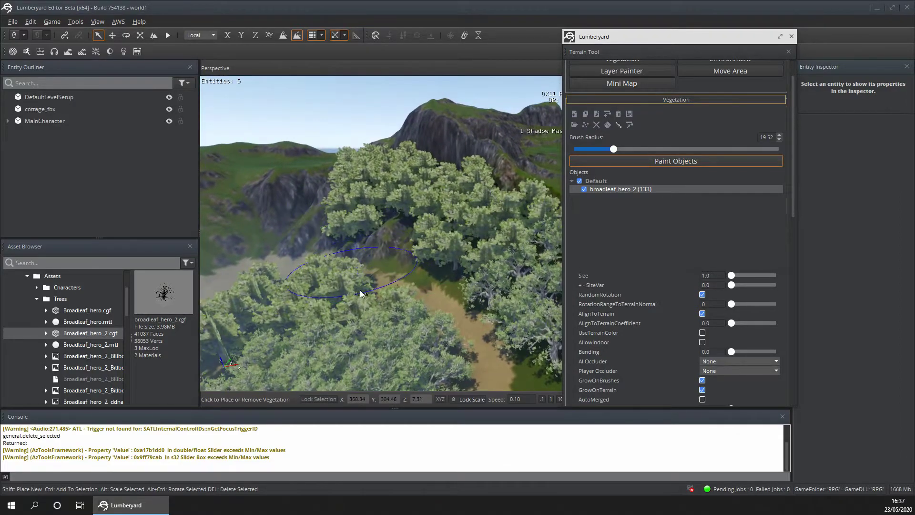
Undo all the broadleaf tree strokes painted on the sand and slopes.
key(ctrl+z)
key(ctrl+z)
key(ctrl+z)
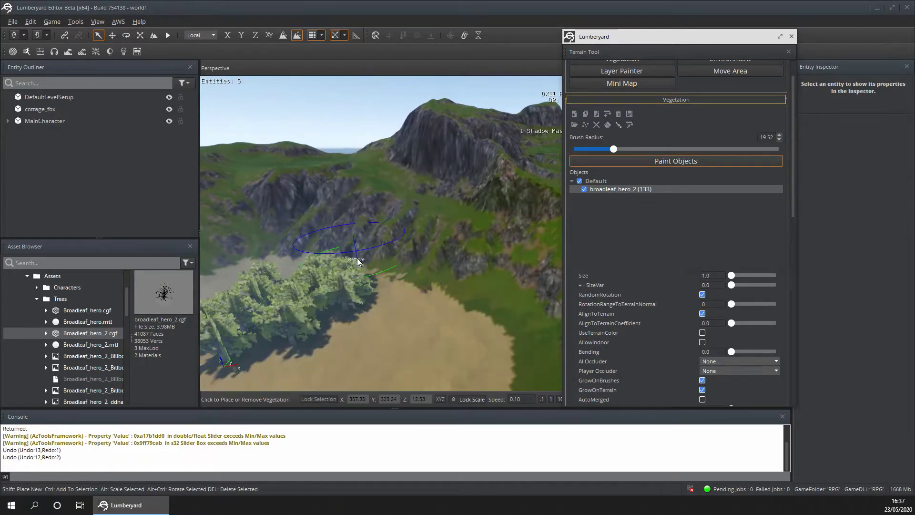
Increase the vegetation object's Size, up to 4.0, and test-paint the enlarged broadleaf trees on the terrain.
scroll(612, 329, down, 1)
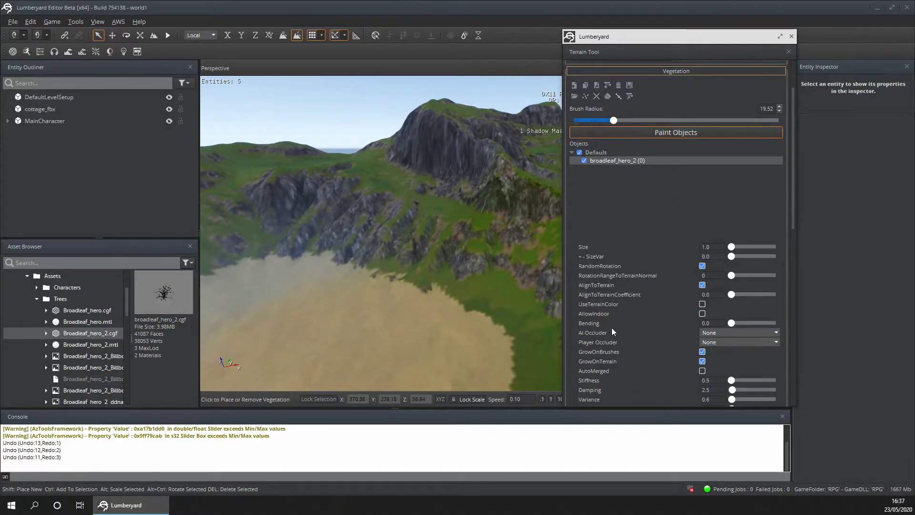
drag(734, 245, 747, 250)
mouse_move(413, 327)
mouse_down()
mouse_move(357, 322)
mouse_move(293, 342)
mouse_up()
right_drag(294, 342, 302, 321)
click(302, 321)
drag(747, 247, 793, 244)
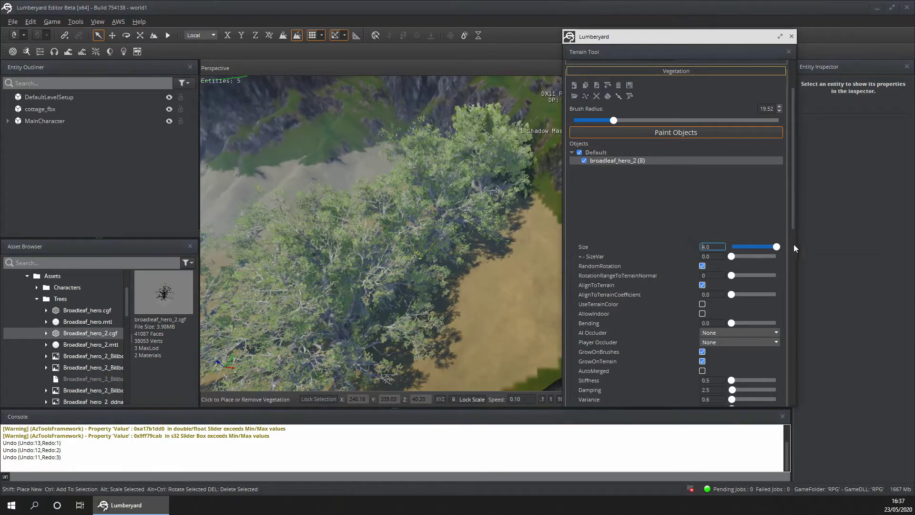
mouse_move(479, 236)
right_down()
mouse_move(473, 256)
mouse_move(422, 273)
right_up()
click(473, 256)
Undo the test strokes of enlarged broadleaf trees.
key(ctrl+z)
key(ctrl+z)
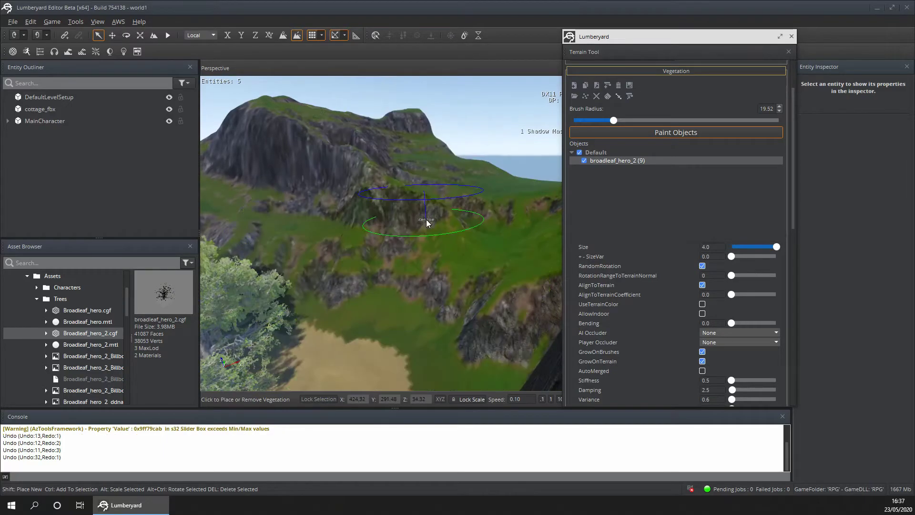
right_drag(428, 217, 426, 218)
key(ctrl+z)
key(ctrl+z)
key(ctrl+z)
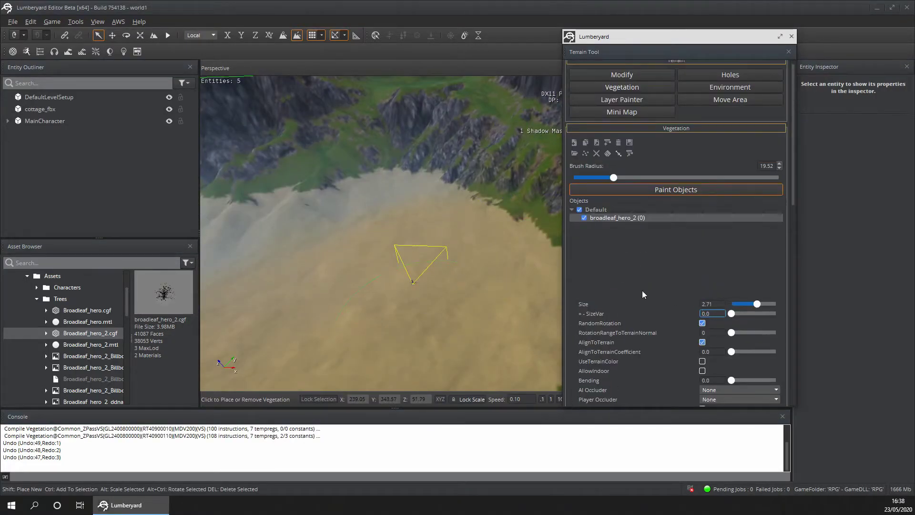
Set the broadleaf_hero_2 vegetation object's Density to 5.19 m.
scroll(642, 291, down, 5)
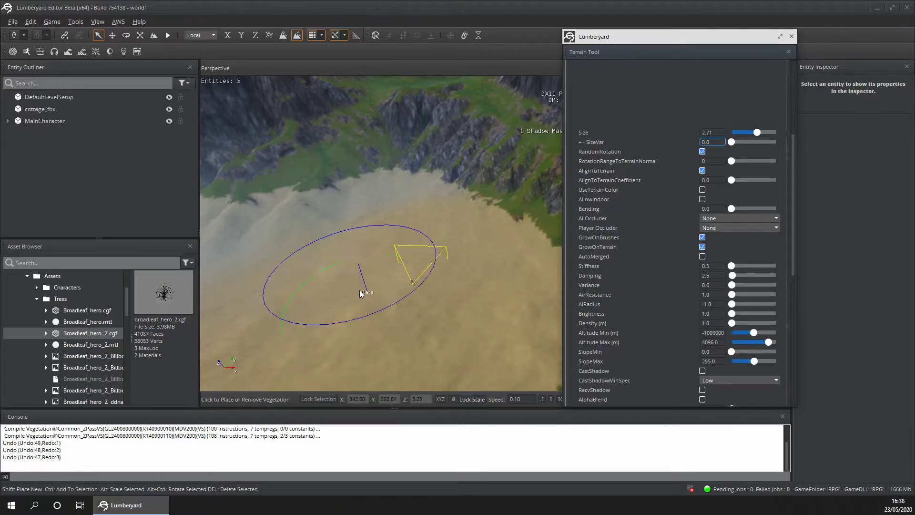
drag(732, 323, 752, 323)
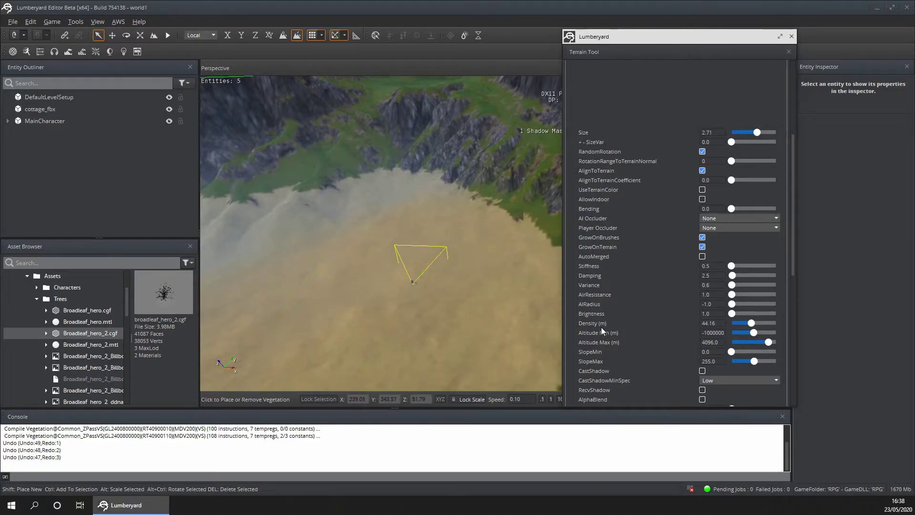
drag(751, 323, 739, 325)
Test-paint broadleaf trees on the sand with the adjusted density, and reduce the vegetation object's Size to 1.39.
click(360, 313)
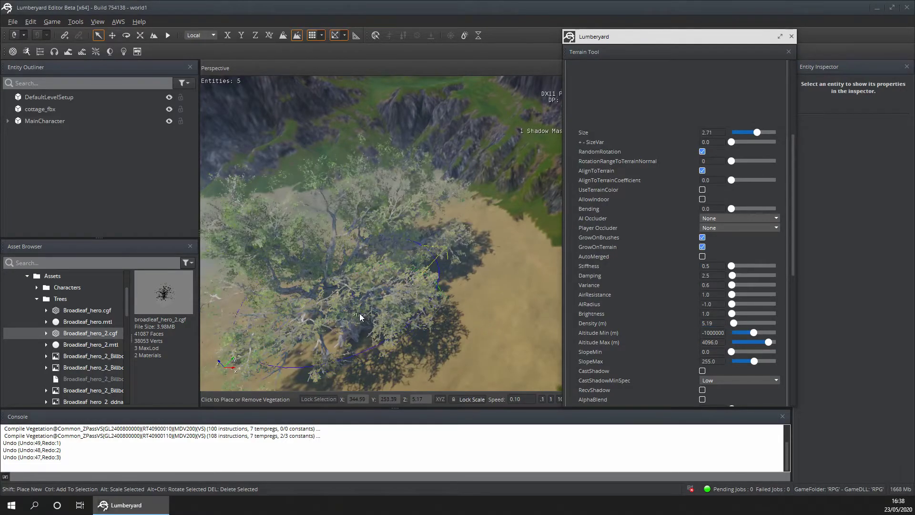
click(488, 324)
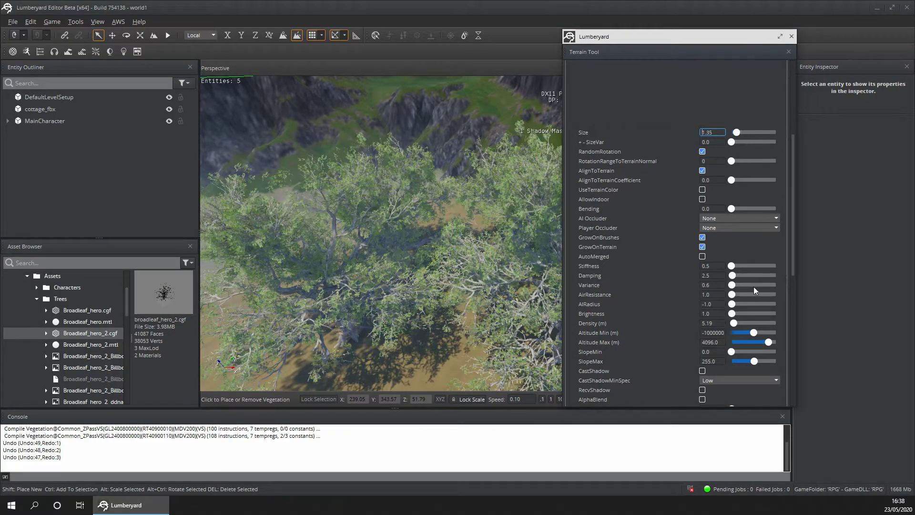
click(736, 325)
Undo the test painting until all broadleaf trees are removed from the sand.
key(ctrl+z)
key(ctrl+z)
key(ctrl+z)
key(ctrl+z)
key(ctrl+z)
key(ctrl+z)
key(ctrl+z)
key(ctrl+z)
key(ctrl+z)
key(ctrl+z)
key(ctrl+z)
key(ctrl+z)
key(ctrl+z)
key(ctrl+z)
key(ctrl+z)
key(ctrl+z)
key(ctrl+z)
key(ctrl+z)
key(ctrl+z)
key(ctrl+z)
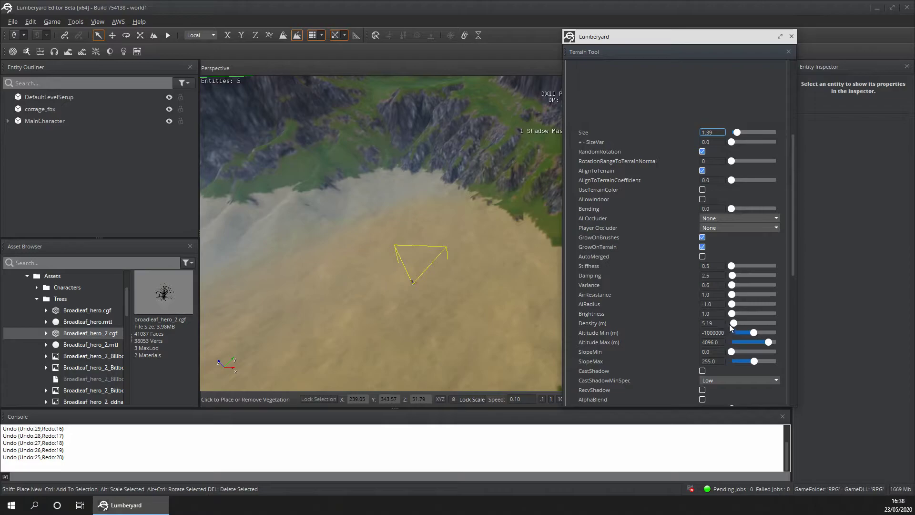
Test-paint broadleaf trees on the sand, set the vegetation's Density to 12.99 m, and paint more trees around the first patch.
mouse_move(355, 263)
mouse_down()
mouse_move(345, 295)
mouse_move(380, 304)
mouse_up()
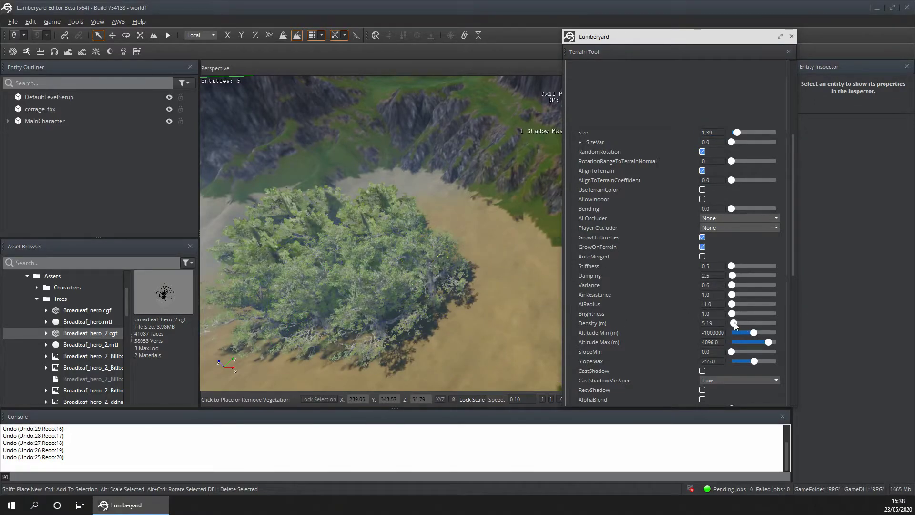
mouse_move(519, 330)
mouse_down()
mouse_move(496, 265)
mouse_move(415, 195)
mouse_up()
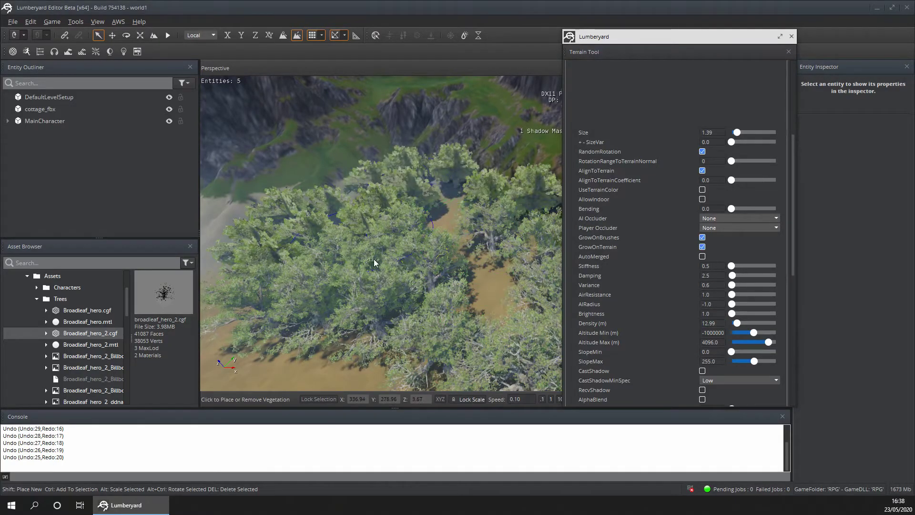
right_drag(386, 256, 386, 234)
drag(386, 234, 475, 277)
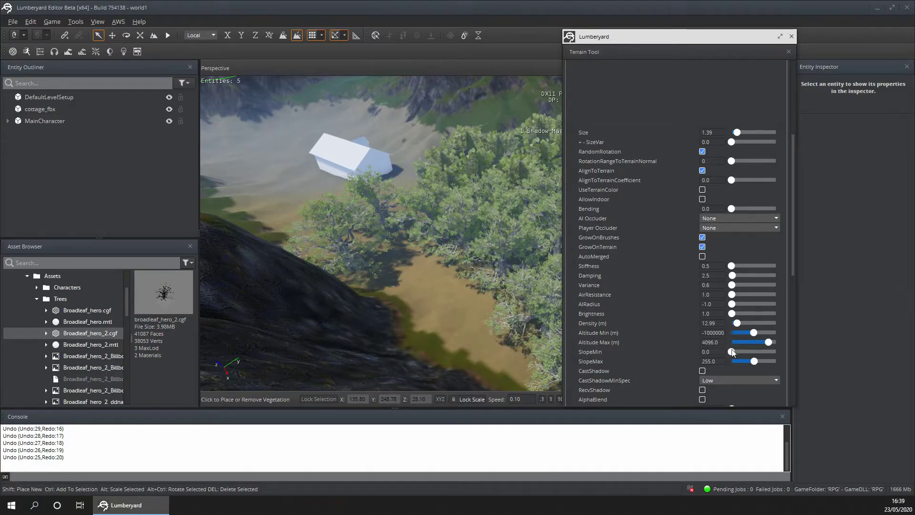
scroll(331, 235, down, 5)
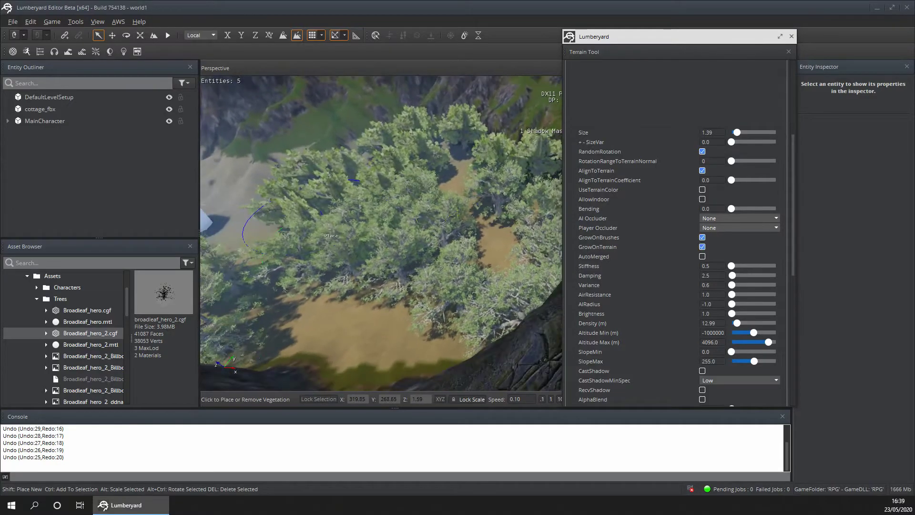
Undo the test strokes and density changes until the sandy clearing is free of broadleaf trees.
key(ctrl+z)
key(ctrl+z)
key(ctrl+z)
key(ctrl+z)
key(ctrl+z)
key(ctrl+z)
key(ctrl+z)
key(ctrl+z)
key(ctrl+z)
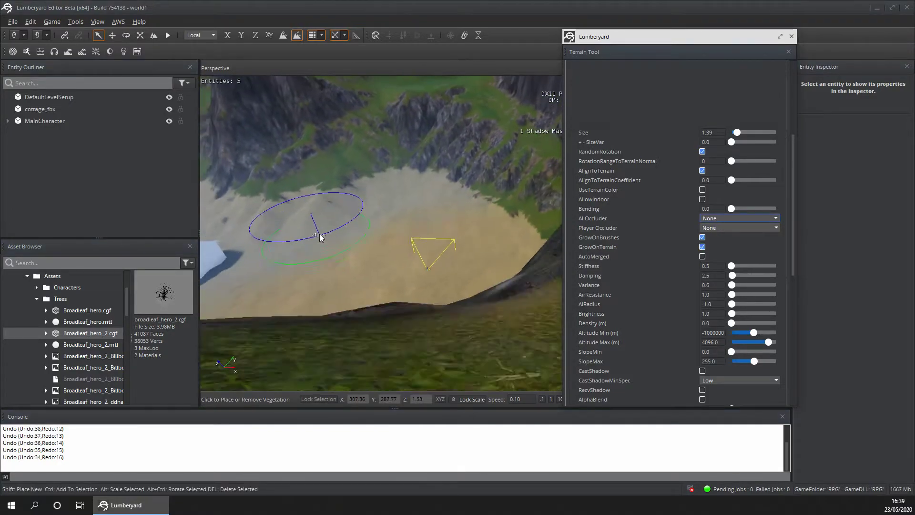
mouse_move(327, 247)
right_down()
mouse_move(354, 246)
mouse_move(337, 248)
right_up()
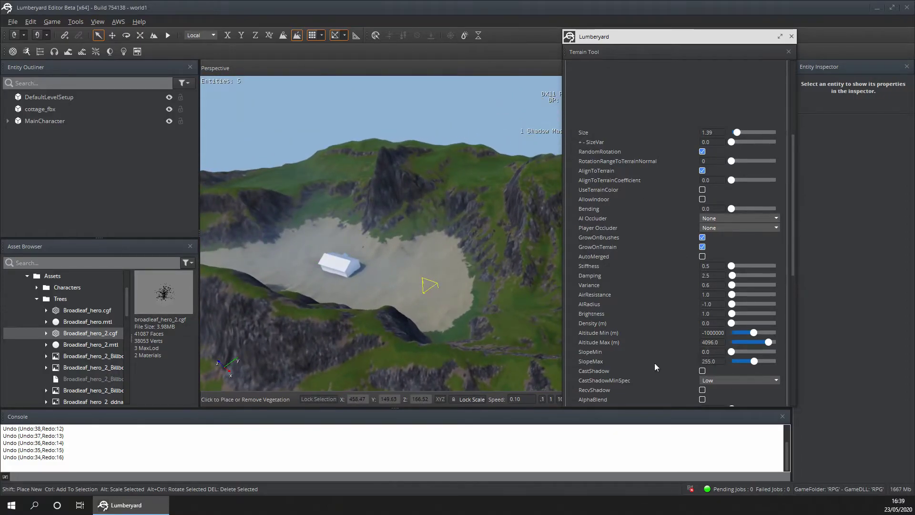
Set the broadleaf_hero_2 vegetation's Density to 10.39 m and test-paint a cluster of trees on the green hillside.
drag(740, 325, 741, 325)
right_drag(460, 280, 458, 287)
click(398, 258)
mouse_move(417, 288)
middle_down()
mouse_move(379, 276)
mouse_move(439, 236)
mouse_move(461, 236)
middle_up()
scroll(461, 236, up, 8)
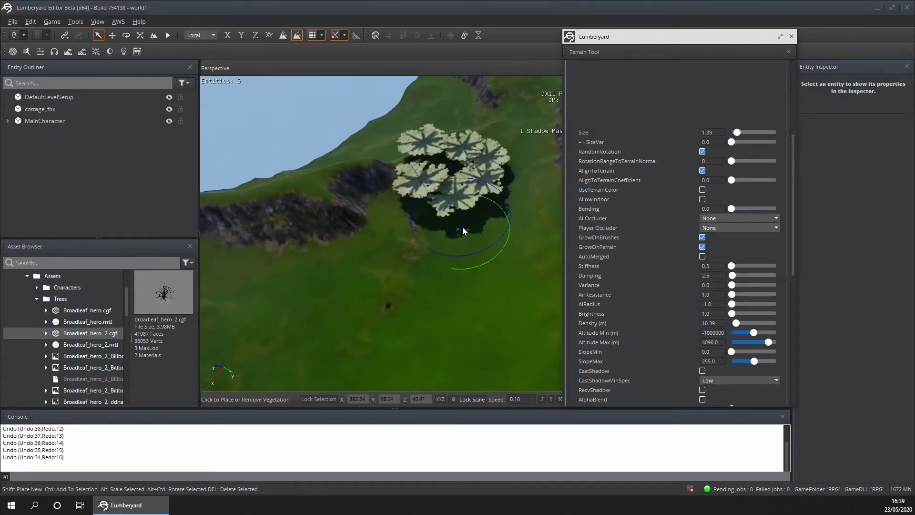
scroll(443, 193, up, 2)
right_drag(453, 201, 453, 198)
scroll(453, 201, down, 10)
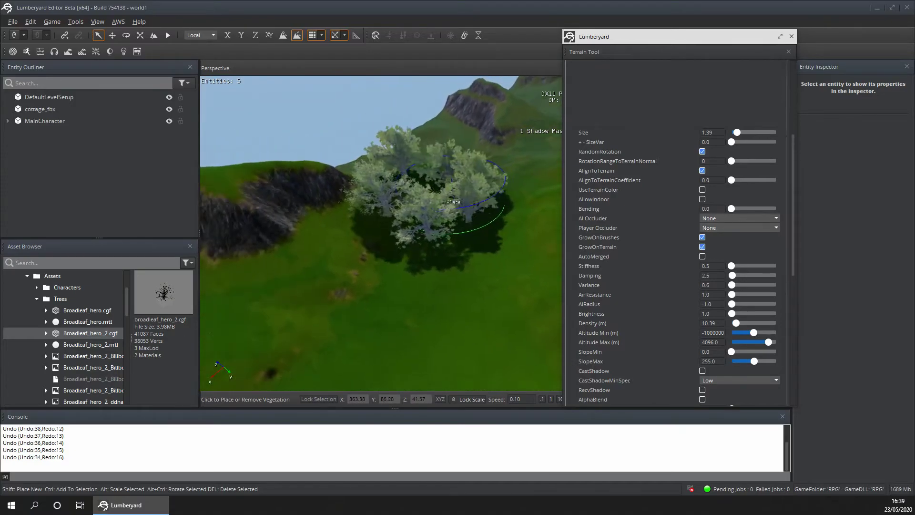
scroll(456, 202, down, 2)
right_drag(456, 202, 455, 201)
scroll(455, 201, down, 4)
Paint broadleaf trees across the green slopes and rocks bordering the sandy clearing.
mouse_move(429, 210)
mouse_down()
mouse_move(419, 267)
mouse_move(305, 267)
mouse_move(248, 284)
mouse_move(362, 329)
mouse_move(465, 305)
mouse_move(481, 200)
mouse_move(451, 125)
mouse_move(391, 107)
mouse_move(308, 192)
mouse_up()
right_drag(377, 190, 383, 205)
mouse_move(412, 207)
mouse_down()
mouse_move(386, 229)
mouse_move(405, 290)
mouse_move(352, 314)
mouse_move(327, 295)
mouse_move(301, 326)
mouse_move(394, 357)
mouse_move(424, 336)
mouse_up()
right_drag(380, 325, 379, 326)
mouse_move(393, 239)
mouse_down()
mouse_move(396, 245)
mouse_move(257, 226)
mouse_move(418, 282)
mouse_move(458, 310)
mouse_move(411, 227)
mouse_move(403, 275)
mouse_up()
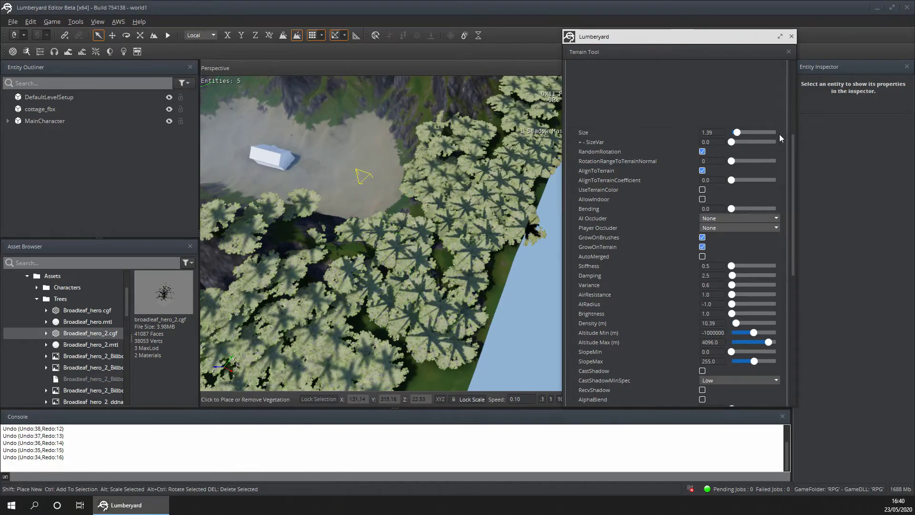
Run game mode and walk the character toward the painted trees to examine the forest from the ground, and return to editing.
key(ctrl+g)
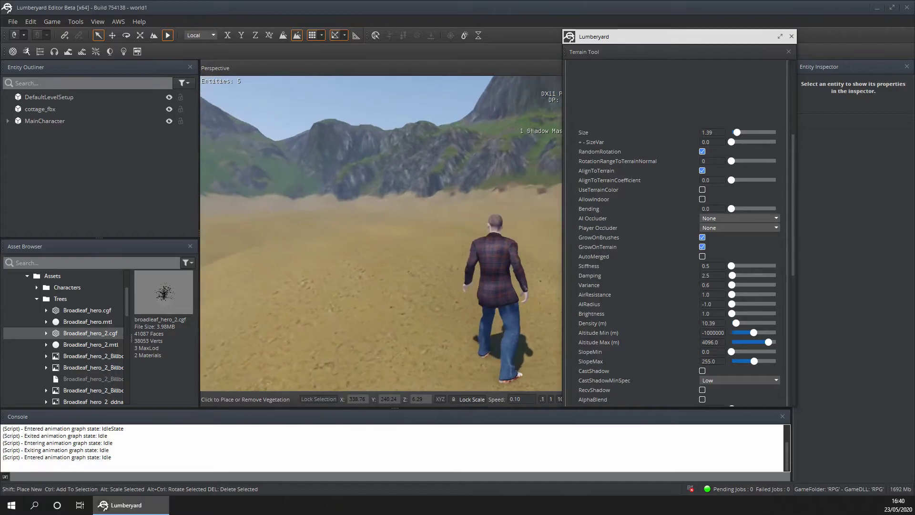
key(w)
key(d)
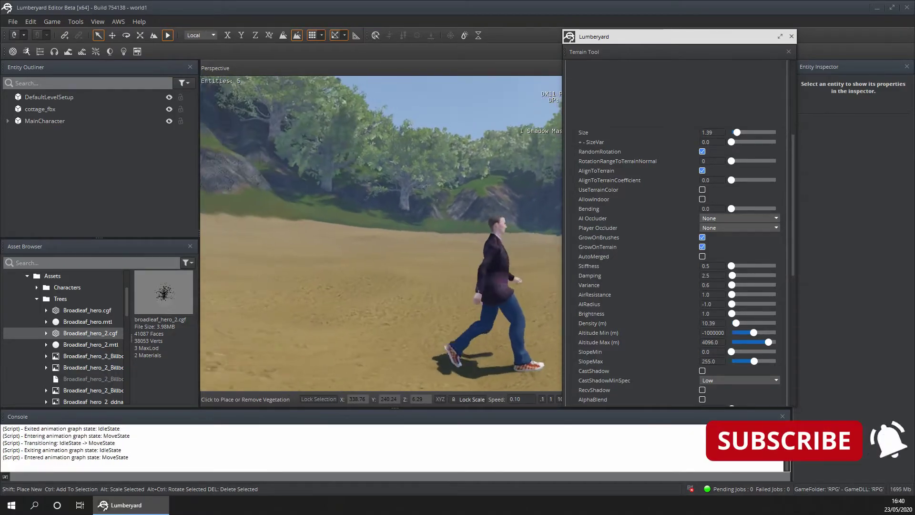
key(w)
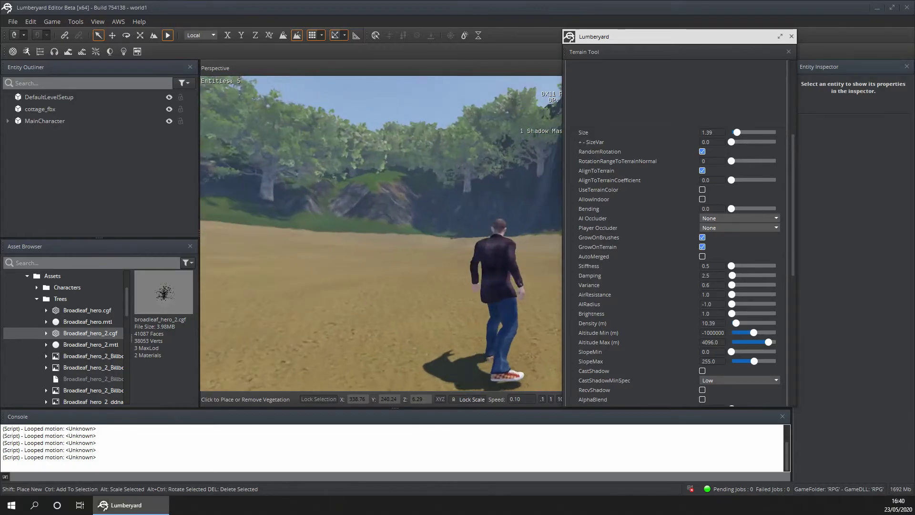
key(Escape)
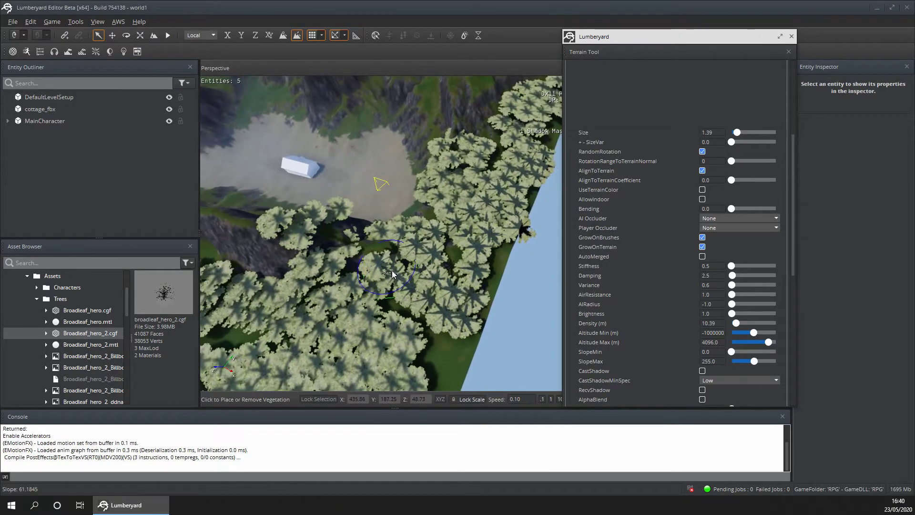
Undo the dense tree strokes on the slopes around the clearing.
key(ctrl+z)
key(ctrl+z)
key(ctrl+z)
key(ctrl+z)
right_drag(419, 260, 426, 265)
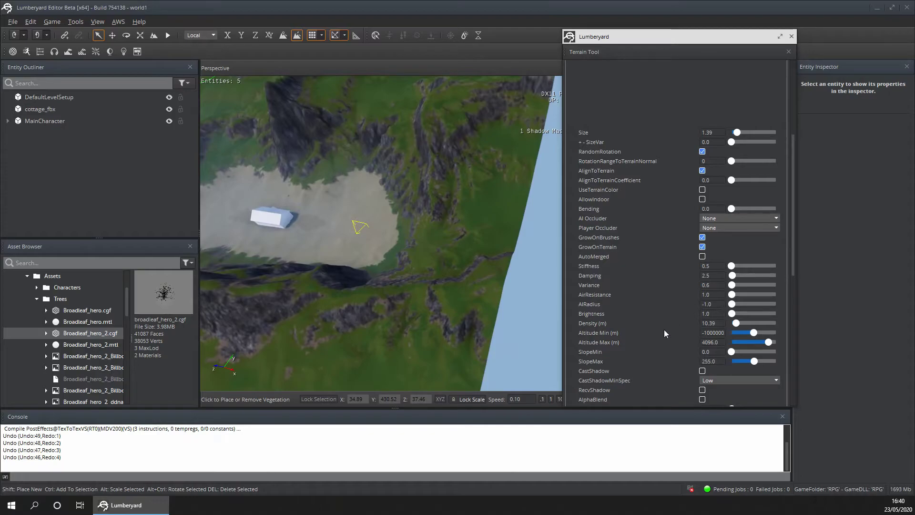
Set the vegetation's Density to 15.58 m and test-paint sparser broadleaf trees along the rocky edge of the sandy clearing.
drag(734, 322, 744, 322)
right_drag(407, 257, 407, 253)
drag(406, 253, 403, 249)
mouse_move(377, 283)
mouse_down()
mouse_move(478, 241)
mouse_move(439, 196)
mouse_up()
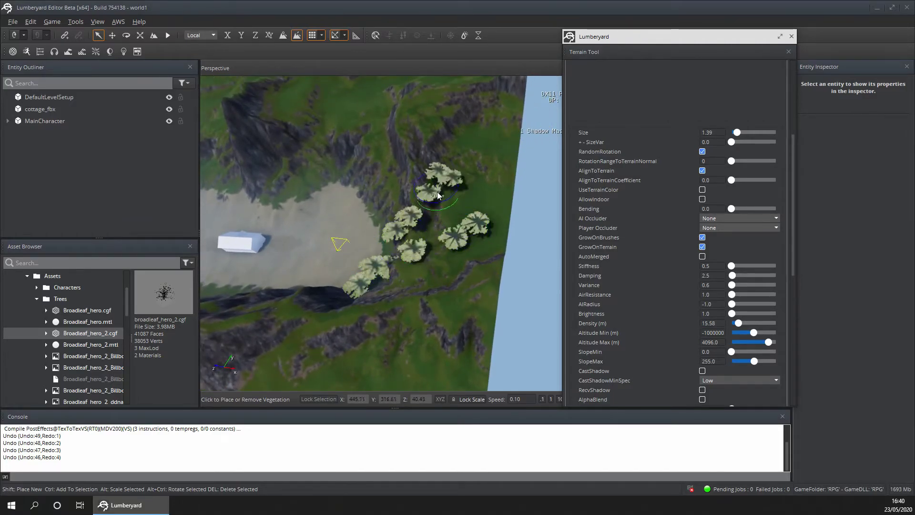
mouse_move(310, 310)
mouse_down()
mouse_move(317, 296)
mouse_move(286, 305)
mouse_move(297, 328)
mouse_up()
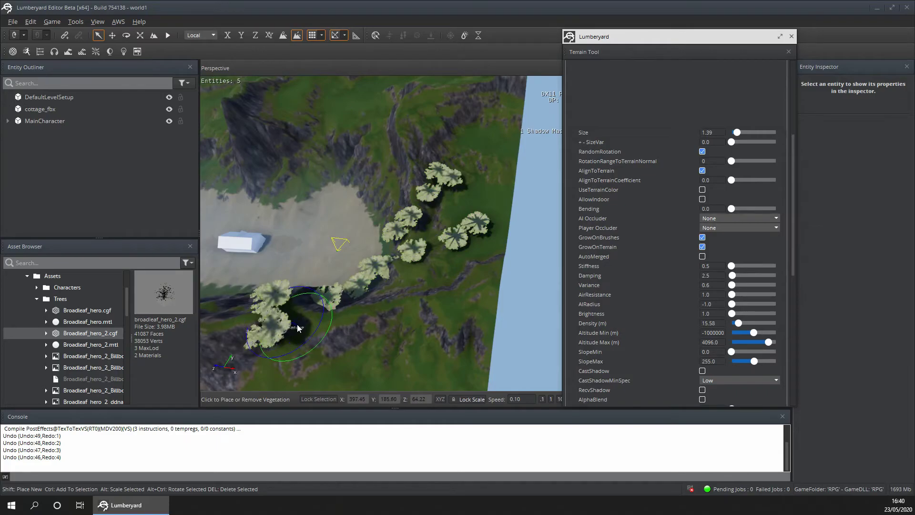
Preview the sparser trees in game mode, return to editing, and examine the clearing from farther back.
key(ctrl+g)
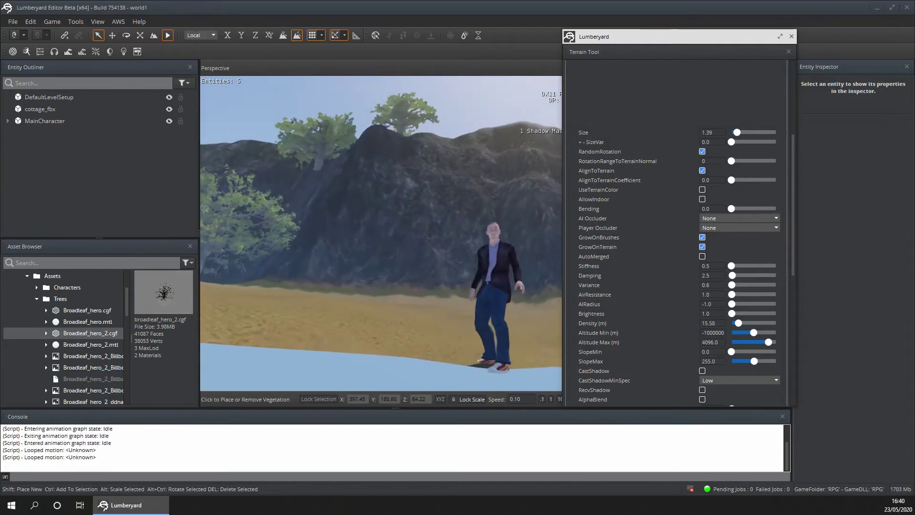
key(Escape)
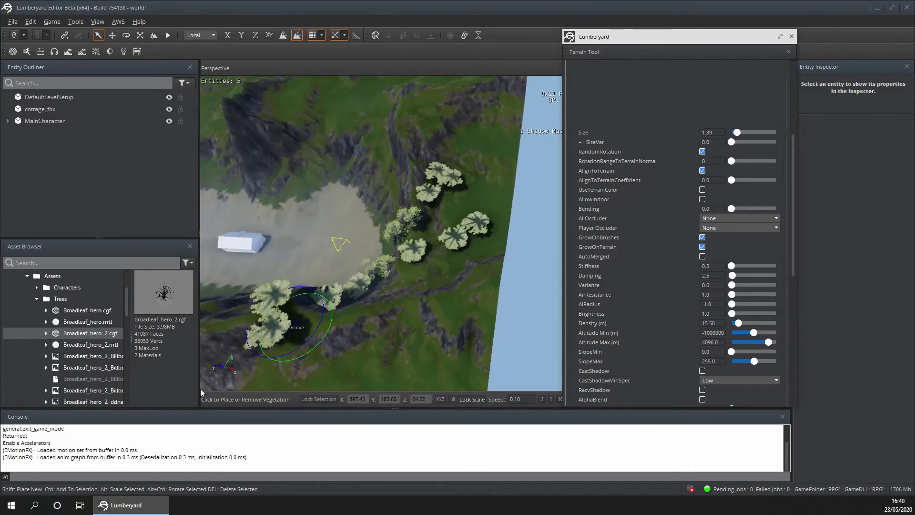
key(s)
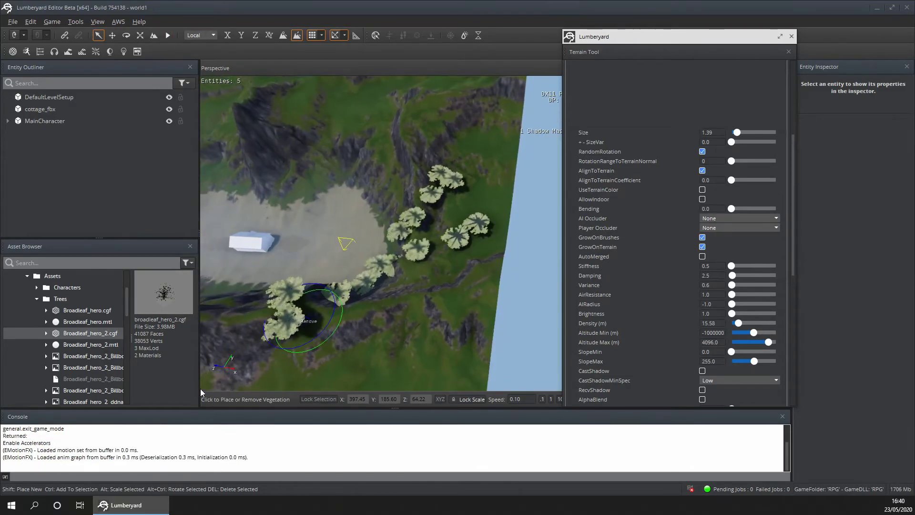
key(s)
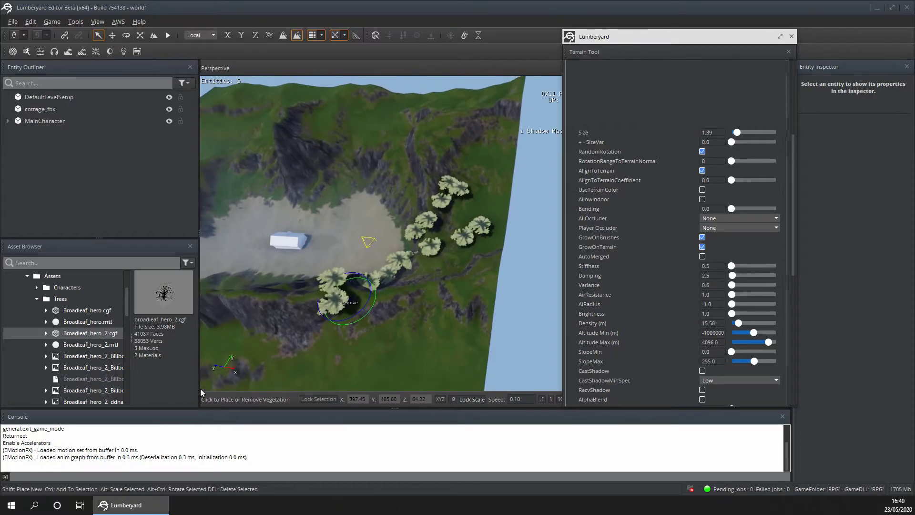
Try painting more broadleaf trees on the hillsides around the cottage clearing.
mouse_move(387, 257)
right_down()
mouse_move(214, 238)
mouse_move(391, 257)
mouse_move(505, 196)
mouse_move(401, 243)
right_up()
mouse_move(286, 231)
mouse_down()
mouse_move(265, 224)
mouse_move(333, 260)
mouse_move(363, 314)
mouse_move(450, 335)
mouse_move(333, 217)
mouse_move(420, 167)
mouse_move(514, 143)
mouse_move(429, 146)
mouse_move(315, 176)
mouse_move(267, 268)
mouse_move(291, 356)
mouse_up()
mouse_move(441, 284)
right_down()
mouse_move(514, 286)
mouse_move(445, 305)
mouse_move(448, 260)
mouse_move(525, 241)
right_up()
click(452, 239)
mouse_move(452, 239)
mouse_down()
mouse_move(357, 209)
mouse_move(403, 188)
mouse_up()
right_drag(401, 187, 334, 209)
Undo the recent tree strokes until the terrain around the cottage has no broadleaf trees.
key(ctrl+z)
key(ctrl+z)
key(ctrl+z)
key(ctrl+z)
key(ctrl+z)
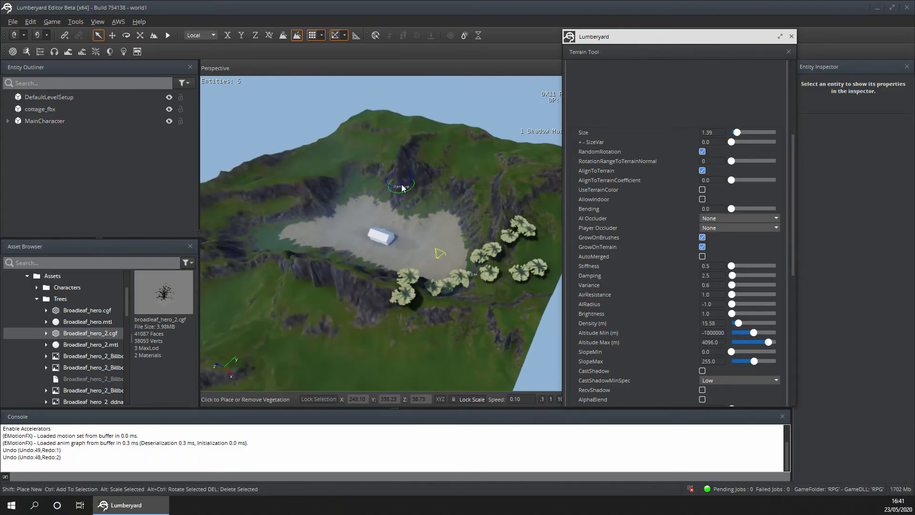
key(ctrl+z)
key(ctrl+z)
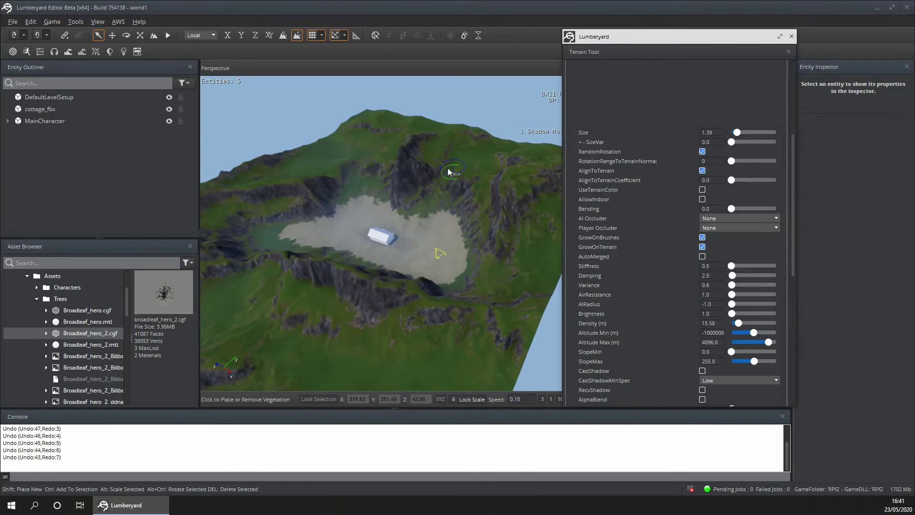
Paint a sparse ring of broadleaf trees on the slopes around the sandy clearing, and start game mode to preview it.
mouse_move(358, 186)
mouse_down()
mouse_move(286, 187)
mouse_move(265, 221)
mouse_move(329, 269)
mouse_move(458, 293)
mouse_move(481, 267)
mouse_move(489, 222)
mouse_move(453, 191)
mouse_move(412, 187)
mouse_up()
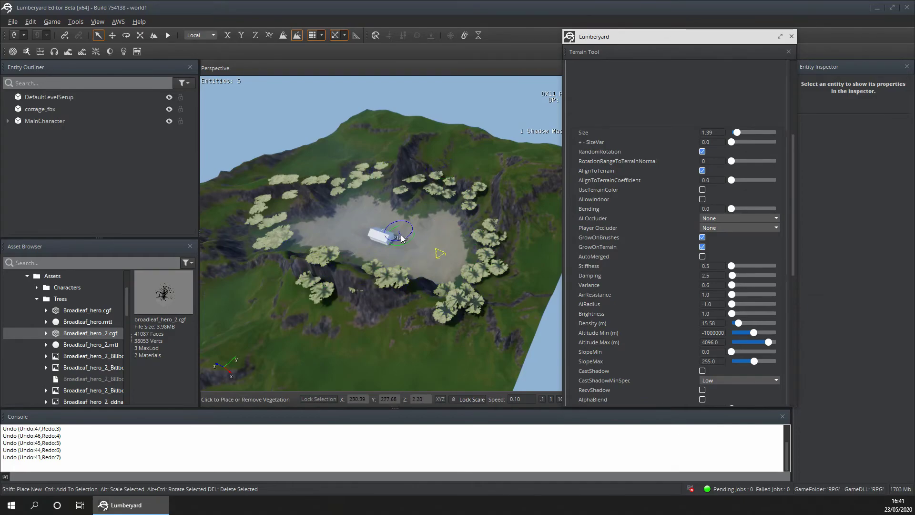
key(ctrl+g)
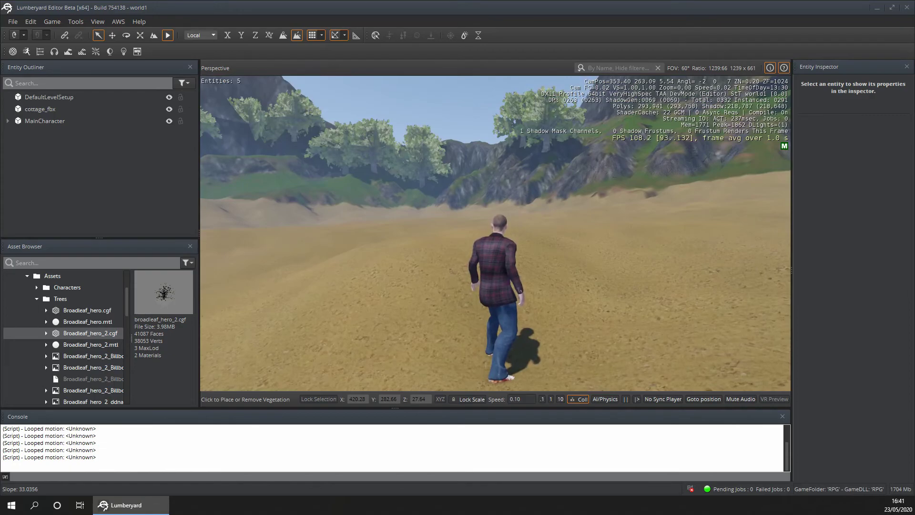